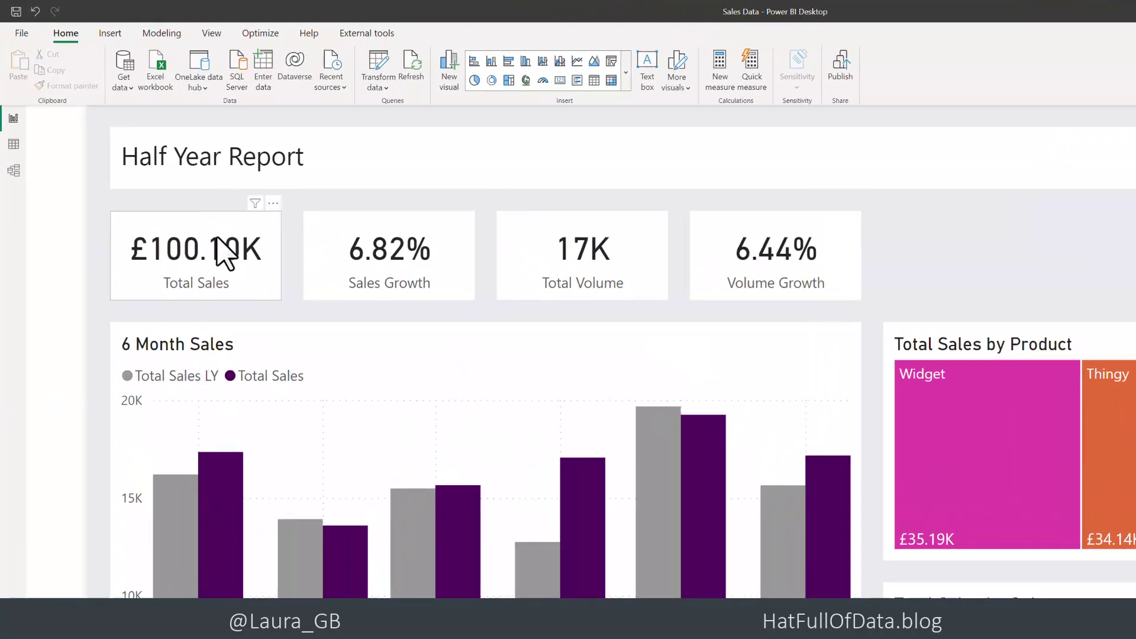
Show the Insert ribbon options for adding visuals and elements.
{"action": "left_click", "coordinate": [111, 33]}
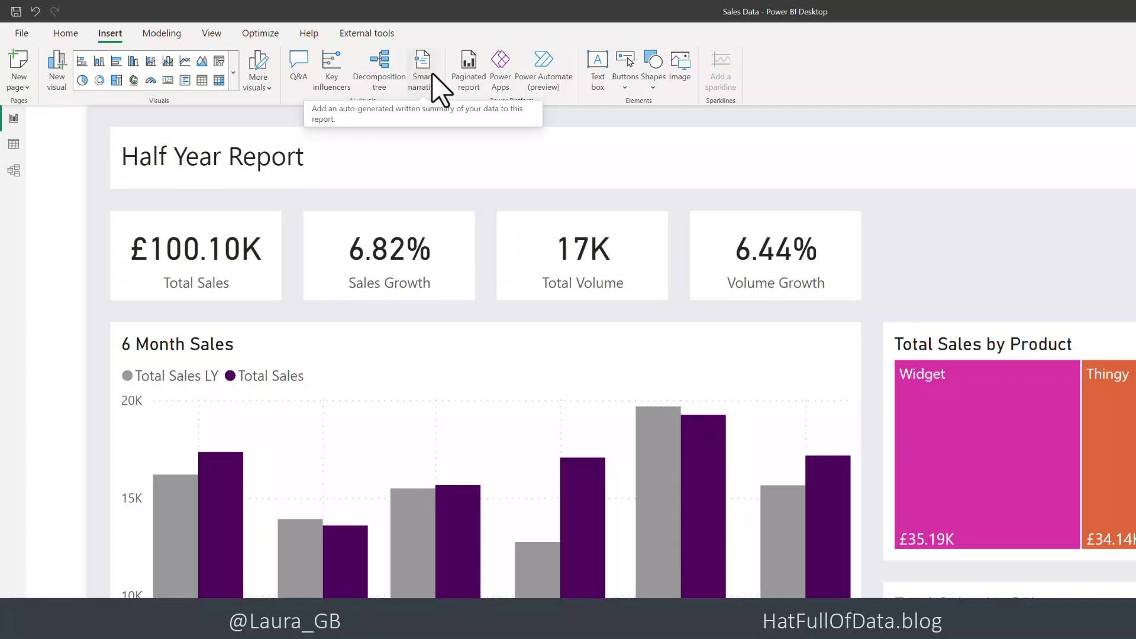
{"action": "left_click", "coordinate": [440, 88]}
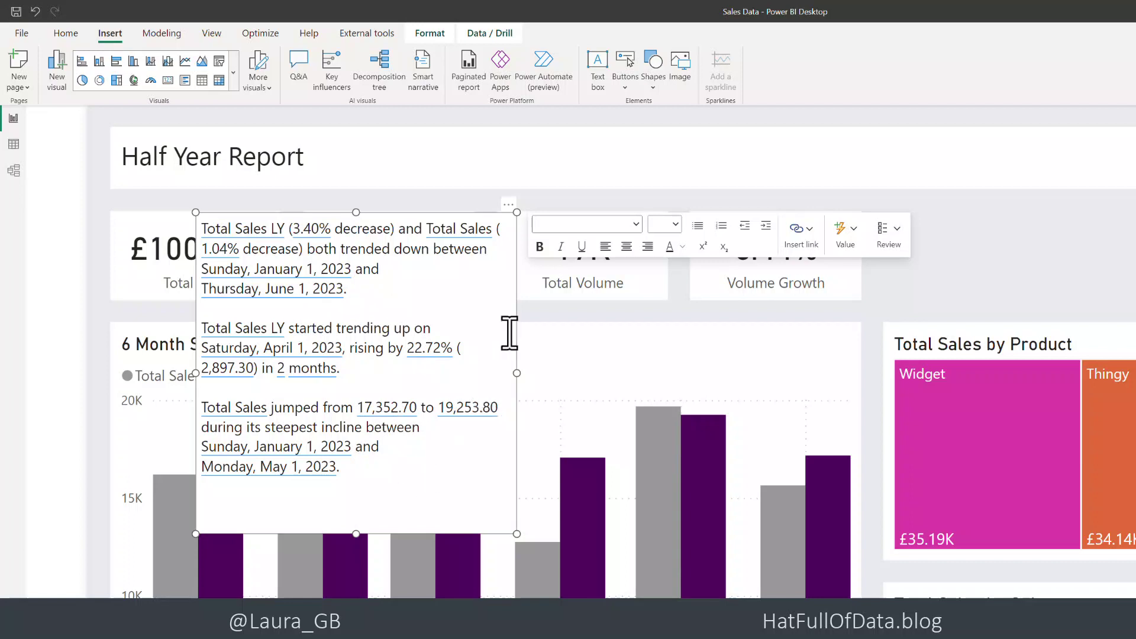
{"action": "left_click", "coordinate": [507, 205]}
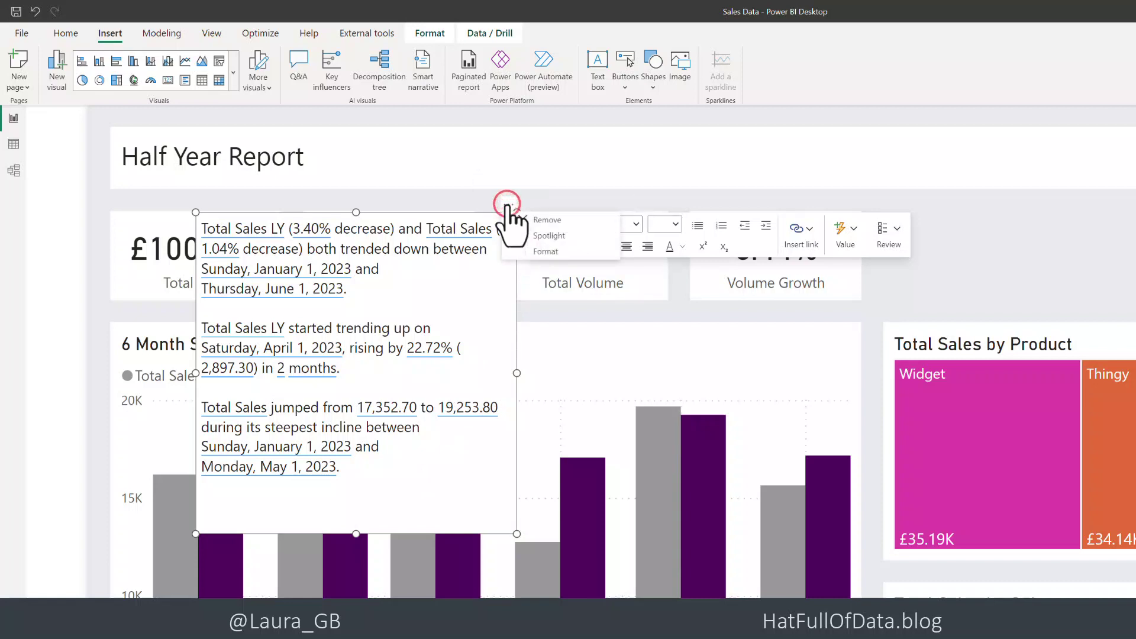
{"action": "left_click", "coordinate": [538, 219]}
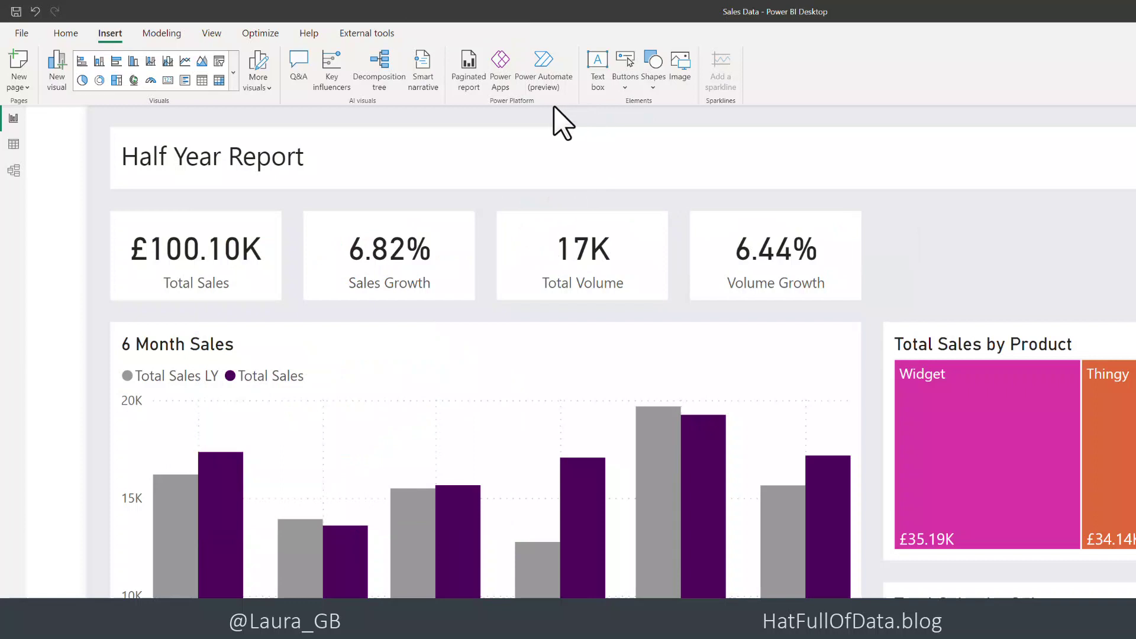
Place a text box beside the KPI cards, sized above the treemap, and type 'Summary'.
{"action": "left_click", "coordinate": [599, 61]}
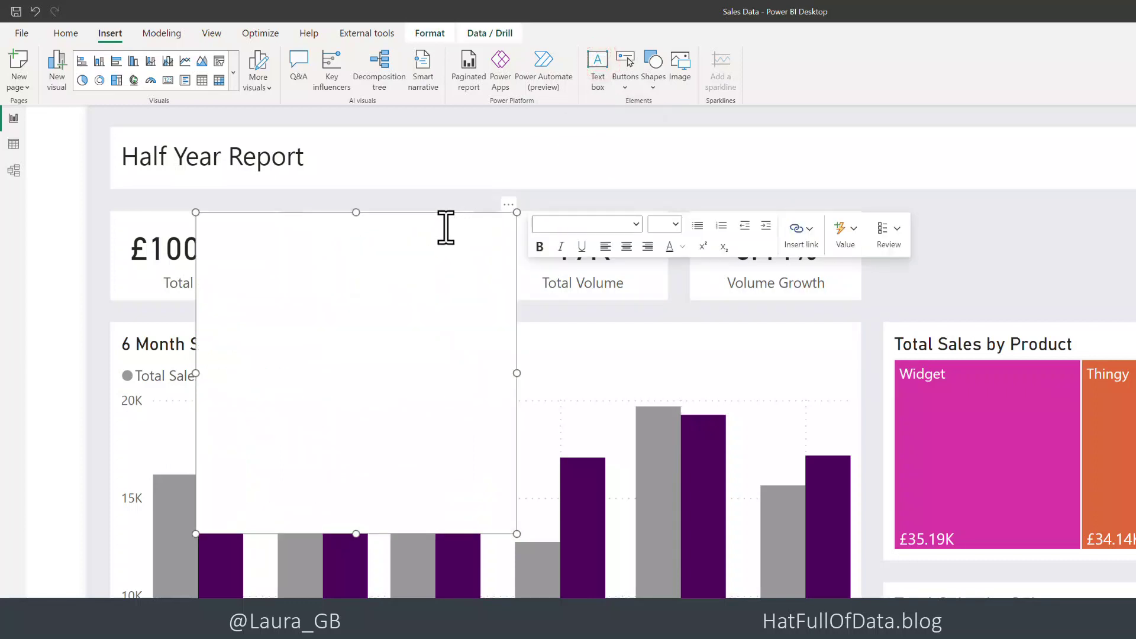
{"action": "left_click_drag", "start_coordinate": [441, 214], "coordinate": [1135, 244]}
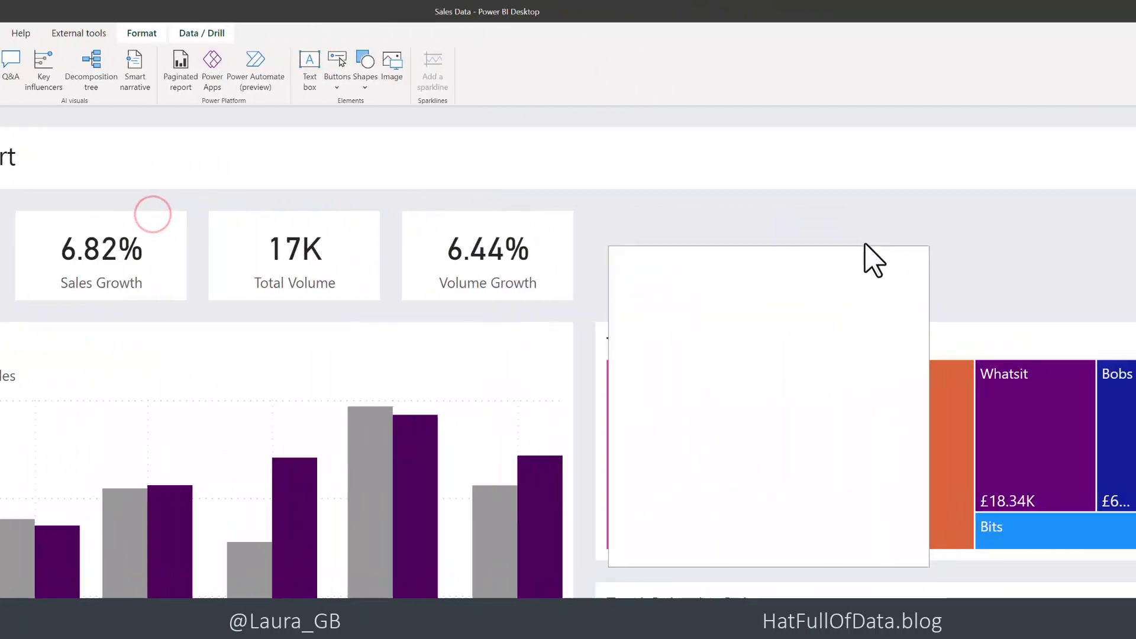
{"action": "left_click_drag", "start_coordinate": [874, 260], "coordinate": [793, 218]}
{"action": "left_click_drag", "start_coordinate": [868, 532], "coordinate": [1101, 300]}
{"action": "left_click", "coordinate": [766, 236]}
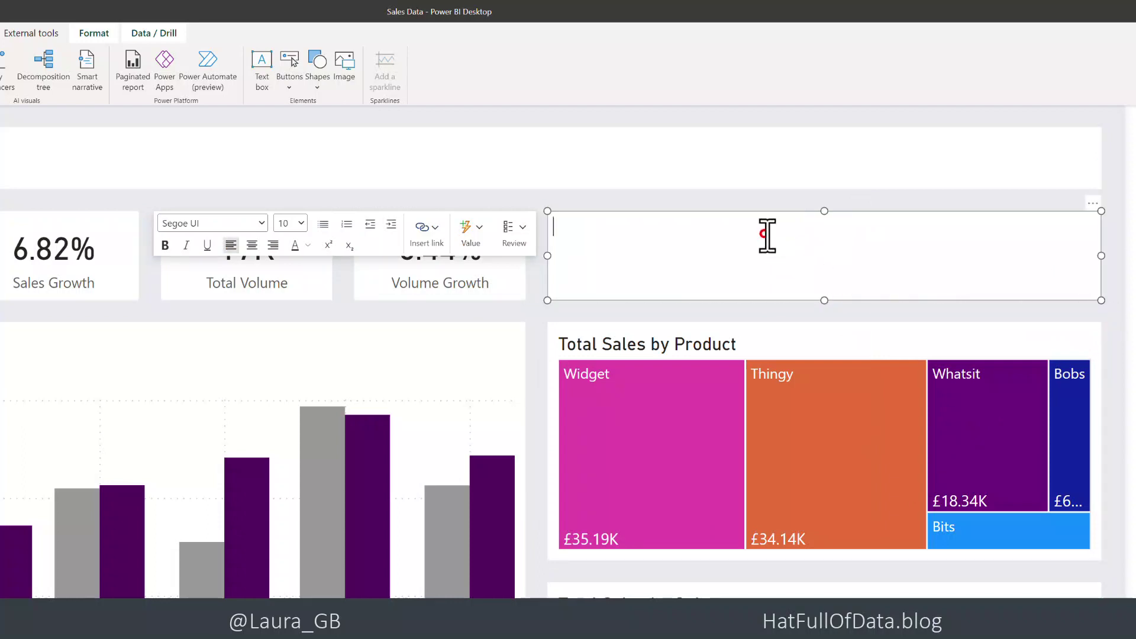
{"action": "type", "text": "Summary"}
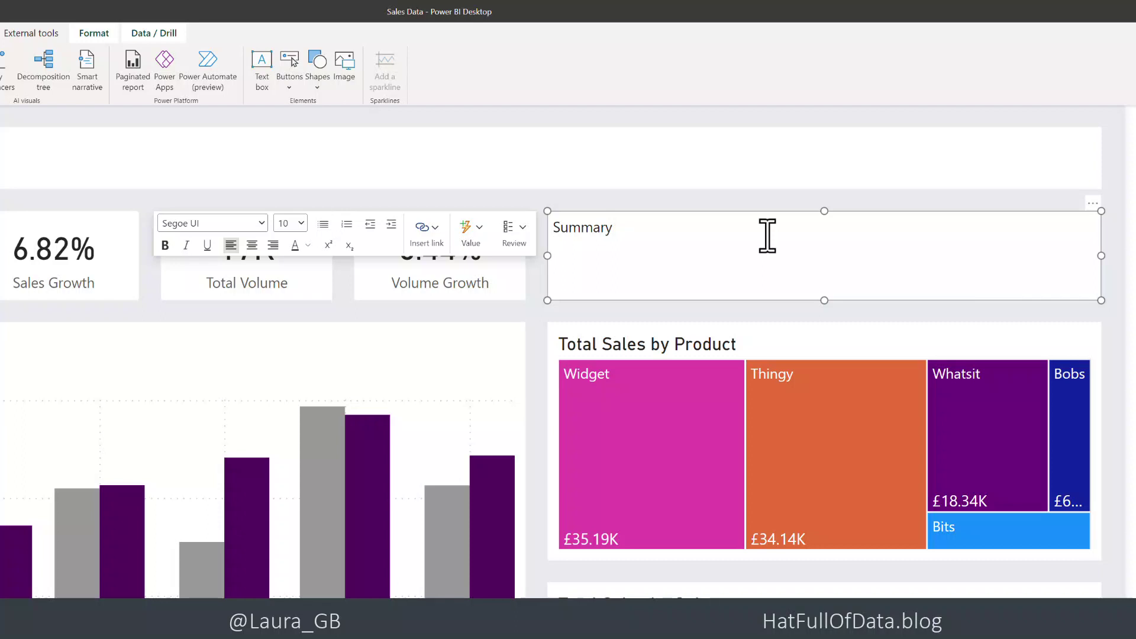
Create a dynamic value answering 'year month with highest total sales'.
{"action": "left_click", "coordinate": [477, 245]}
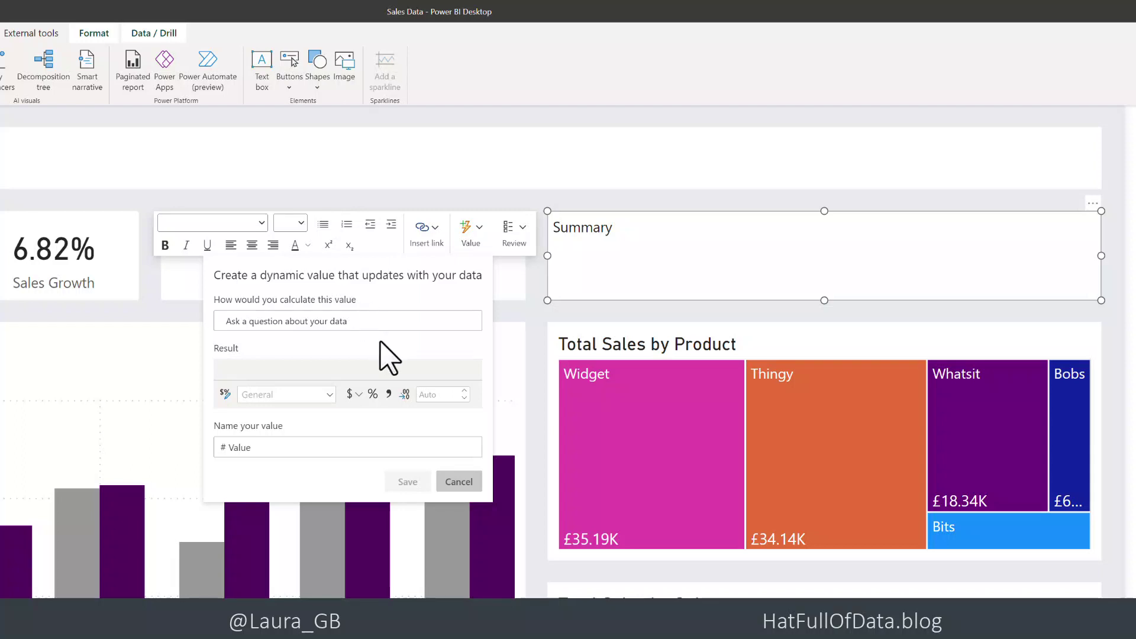
{"action": "type", "text": "ye"}
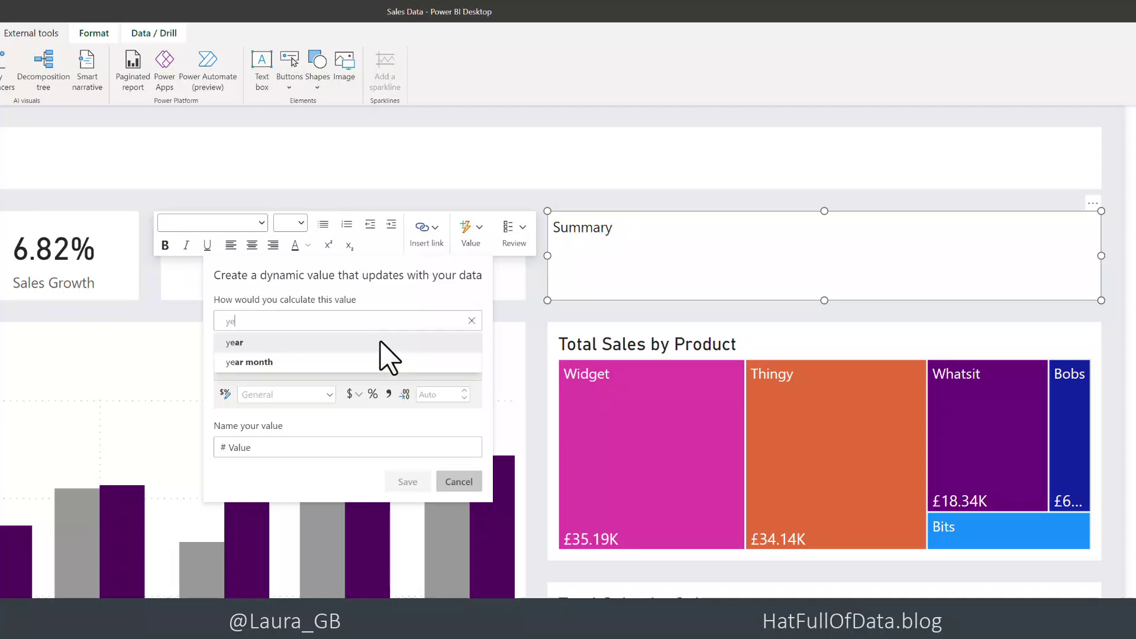
{"action": "left_click", "coordinate": [260, 360]}
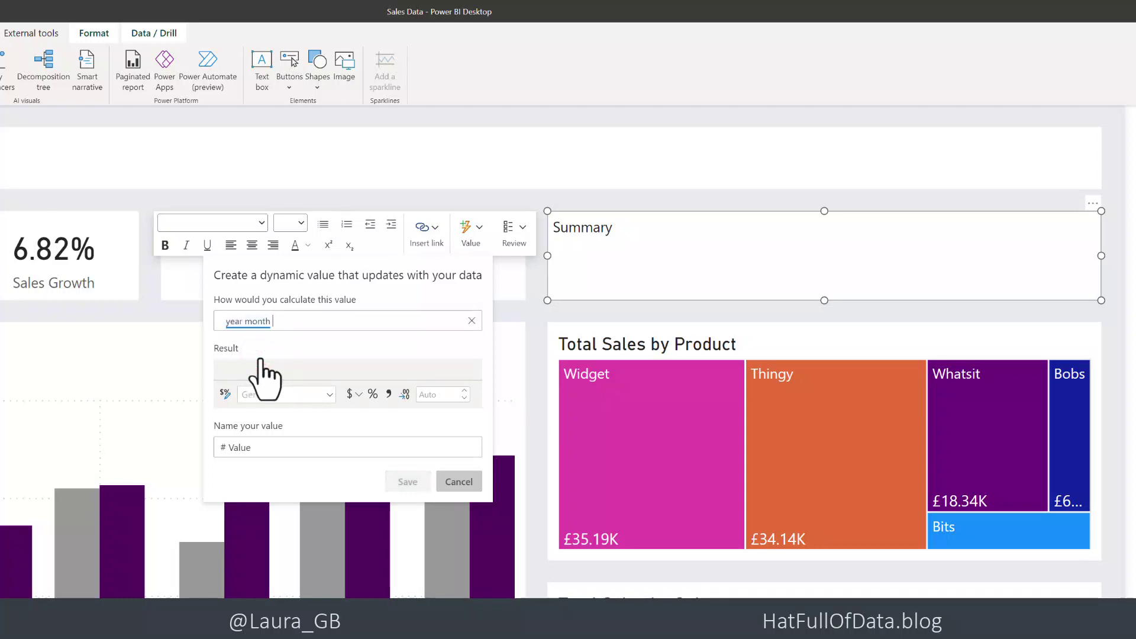
{"action": "type", "text": "with"}
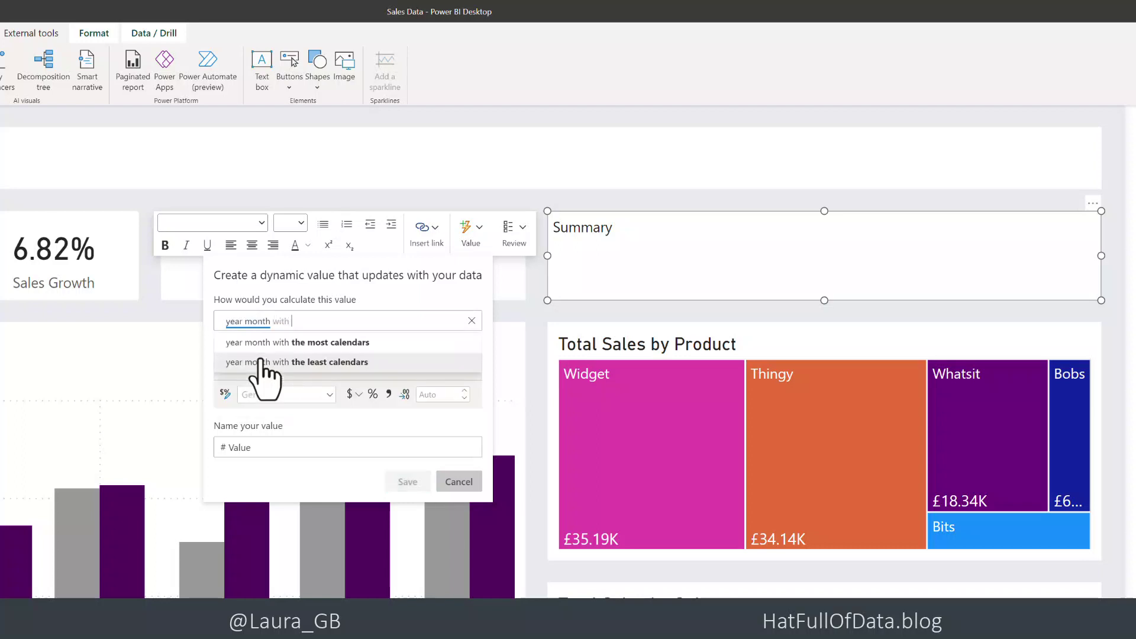
{"action": "type", "text": " high"}
{"action": "key", "text": "BackSpace"}
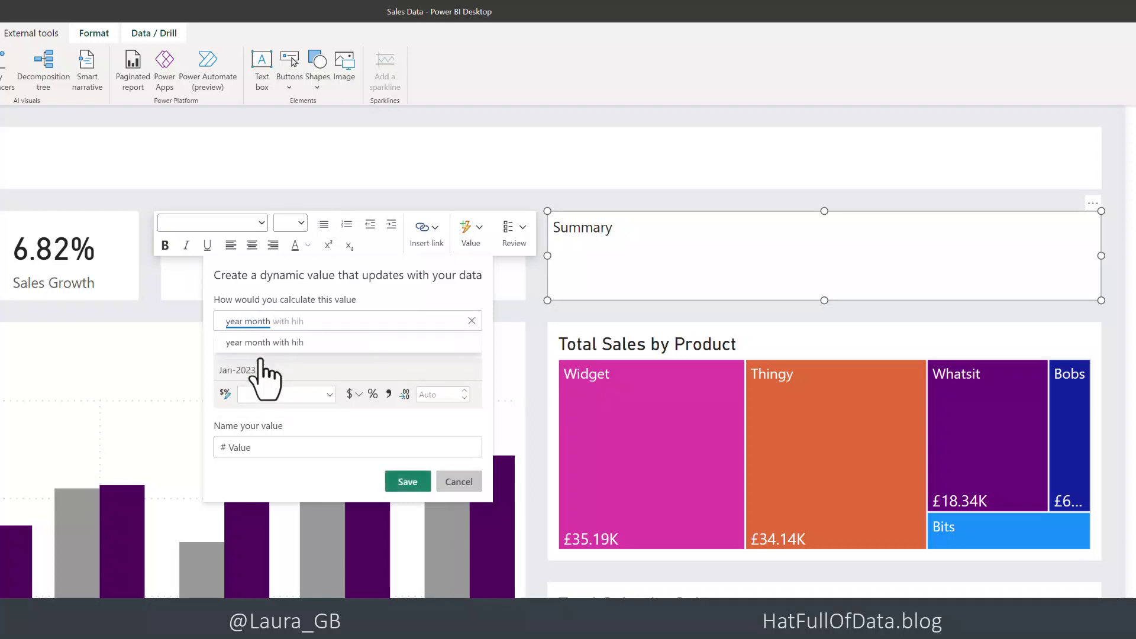
{"action": "type", "text": "ghest"}
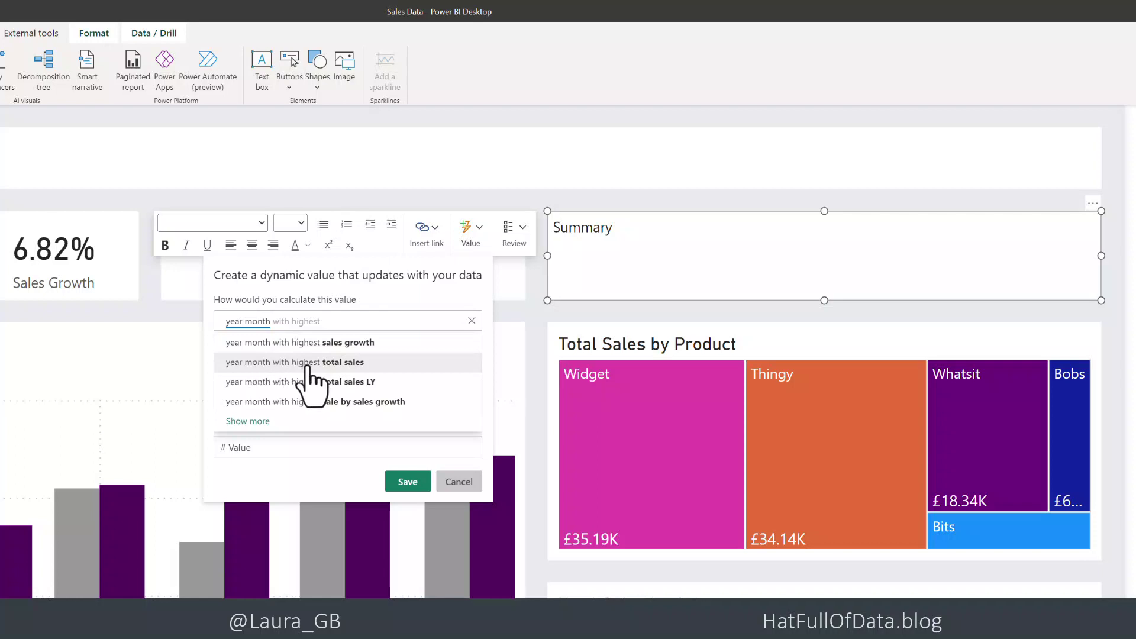
{"action": "left_click", "coordinate": [307, 363]}
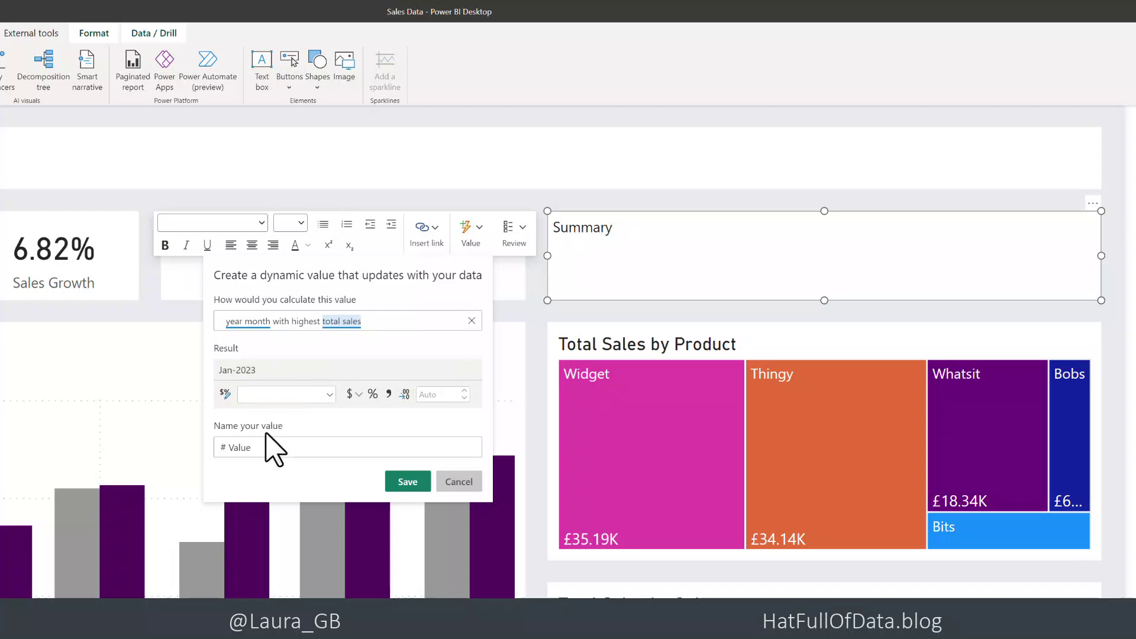
Name the value HighSalesMonth and save it into the Summary as May-2023.
{"action": "left_click", "coordinate": [260, 447]}
{"action": "key", "text": "BackSpace"}
{"action": "key", "text": "BackSpace"}
{"action": "key", "text": "BackSpace"}
{"action": "key", "text": "BackSpace"}
{"action": "key", "text": "BackSpace"}
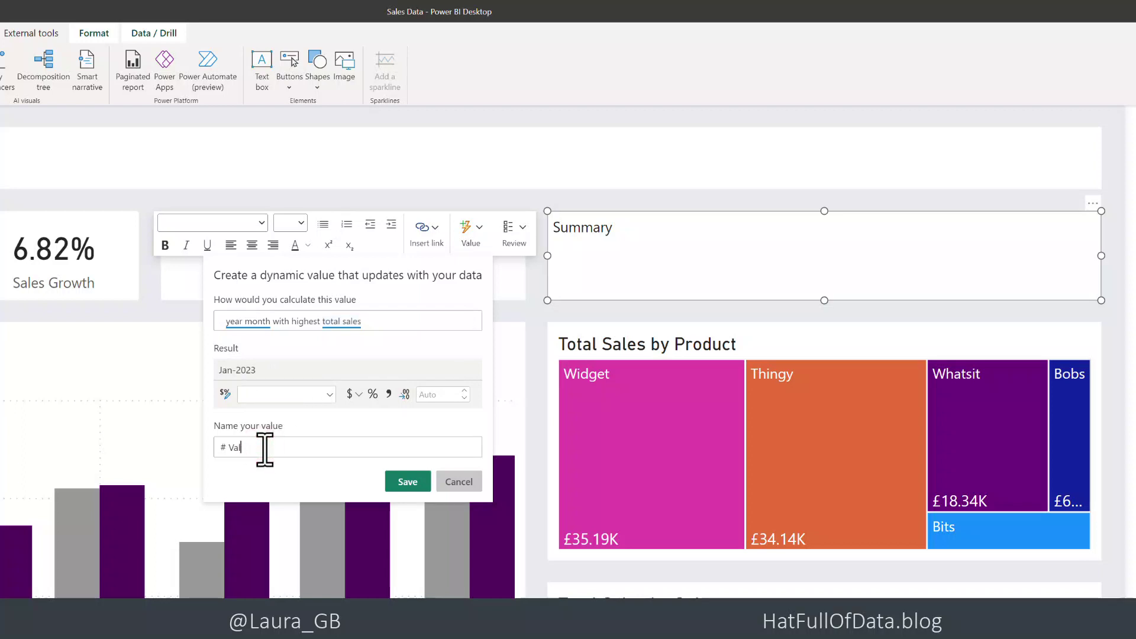
{"action": "type", "text": "HighSalesMonth"}
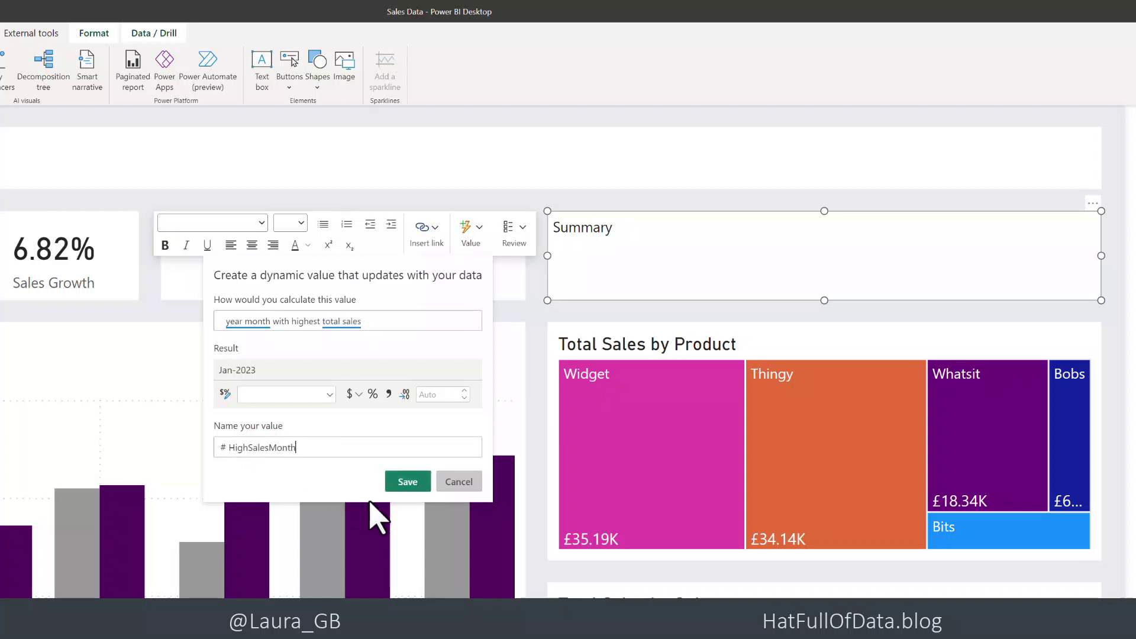
{"action": "left_click", "coordinate": [408, 483]}
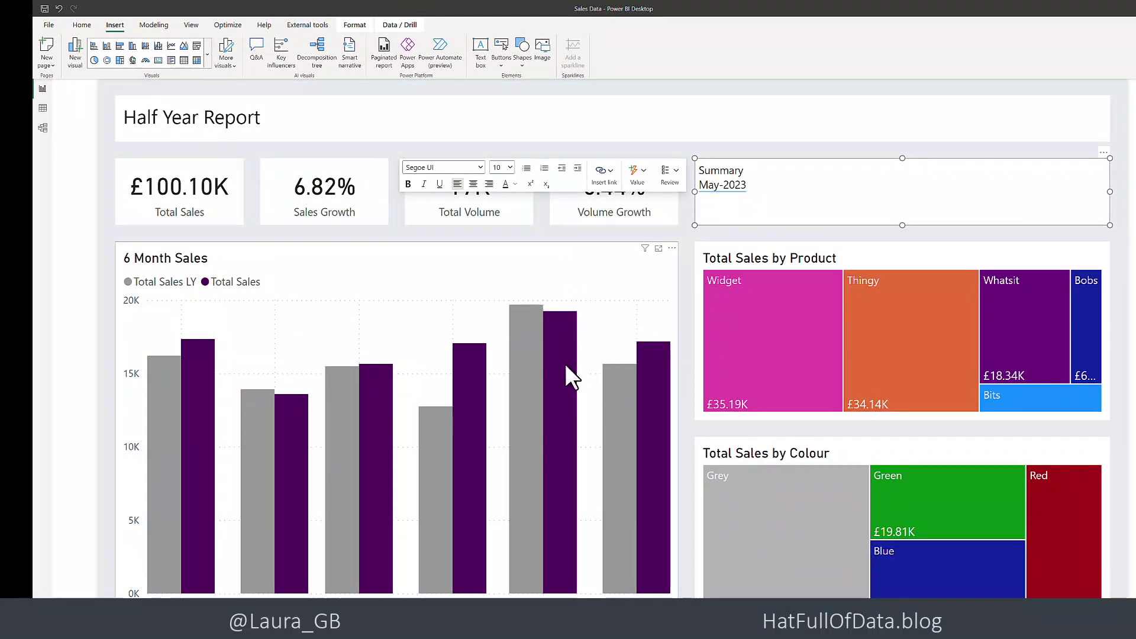
Type ' had the highest sales at' after the May-2023 value.
{"action": "mouse_move", "coordinate": [566, 366]}
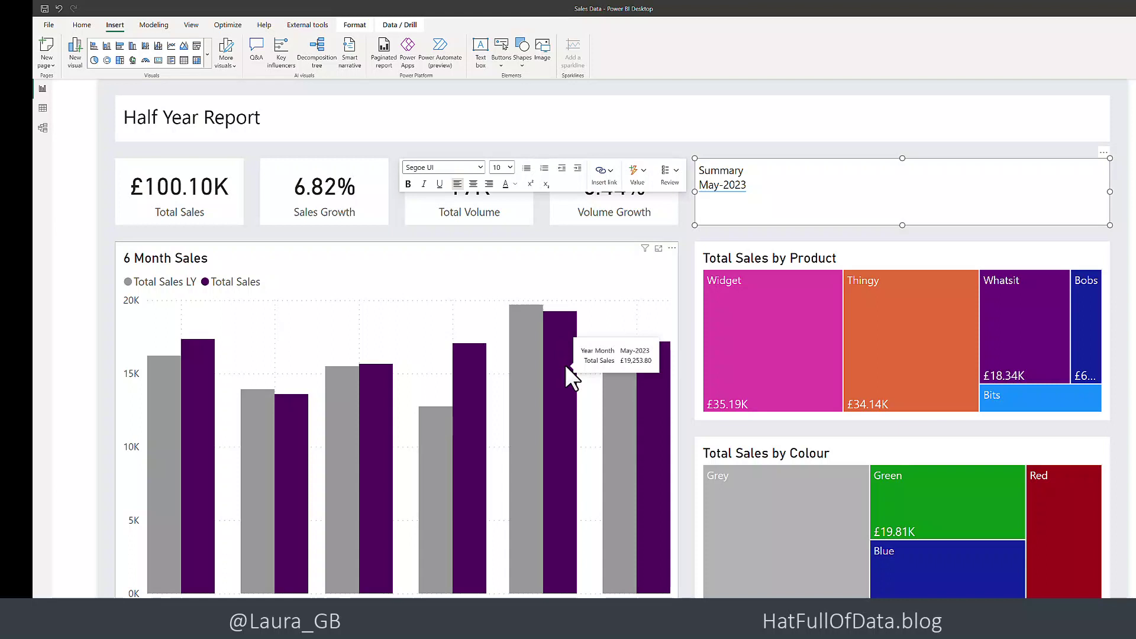
{"action": "left_click", "coordinate": [761, 183]}
{"action": "left_click", "coordinate": [761, 184]}
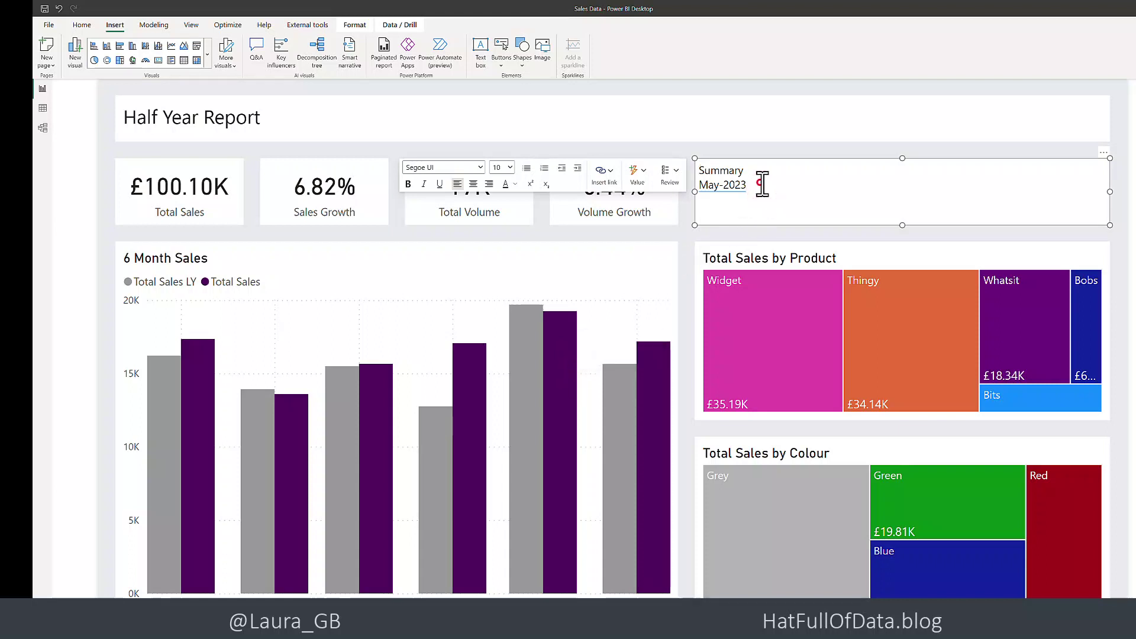
{"action": "left_click", "coordinate": [761, 184]}
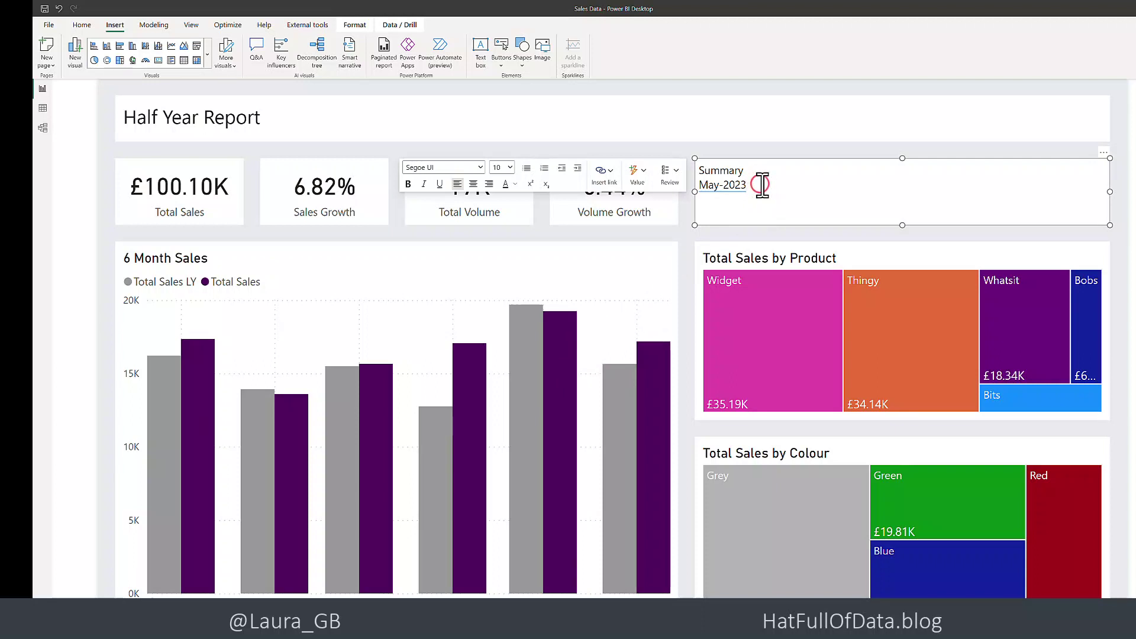
{"action": "type", "text": "has"}
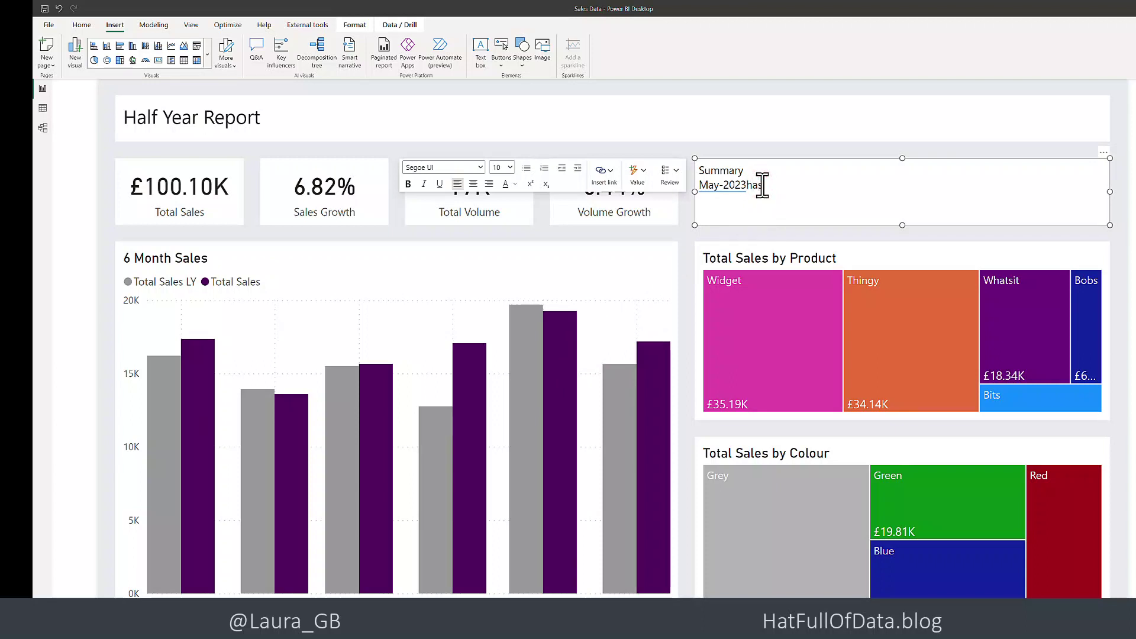
{"action": "key", "text": "BackSpace"}
{"action": "key", "text": "BackSpace"}
{"action": "key", "text": "BackSpace"}
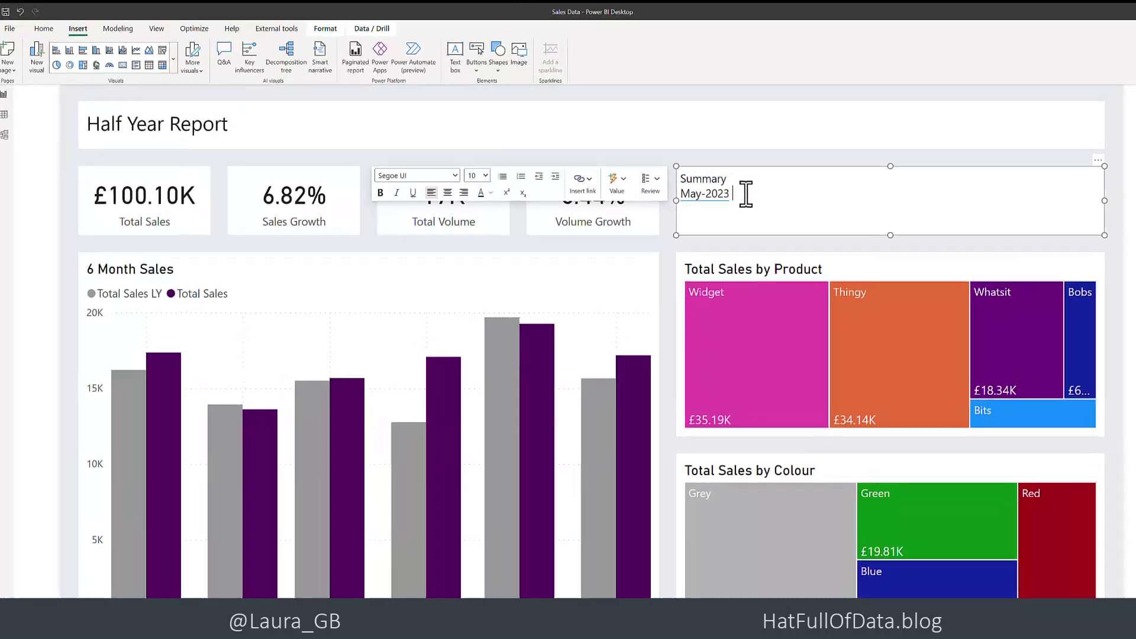
{"action": "type", "text": "had"}
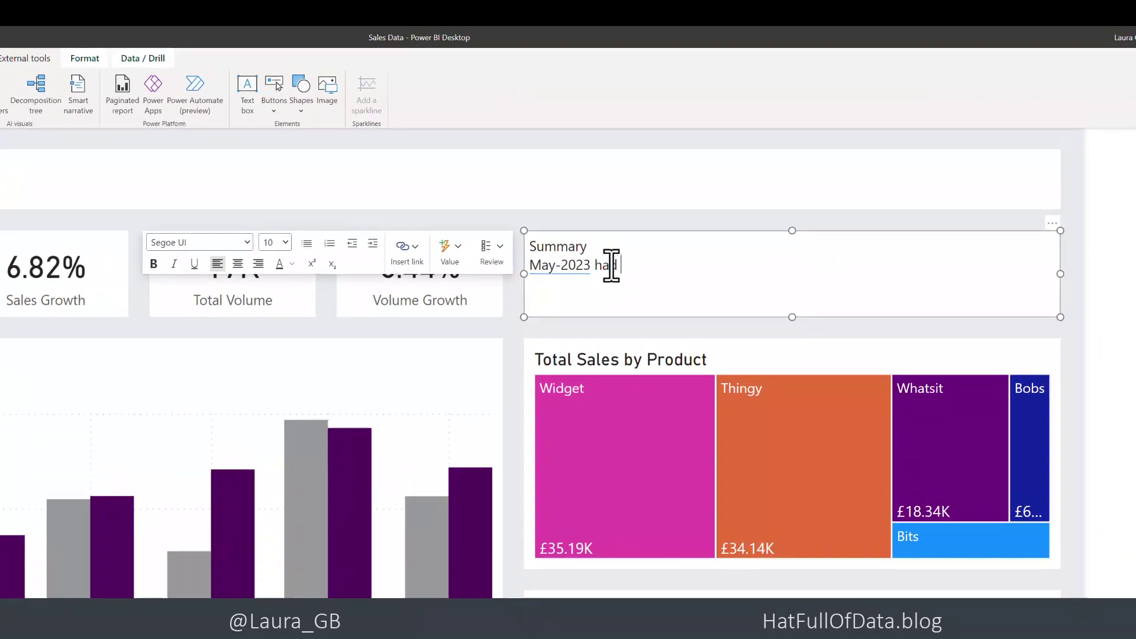
{"action": "type", "text": " te"}
{"action": "key", "text": "BackSpace"}
{"action": "type", "text": "he highest sales a"}
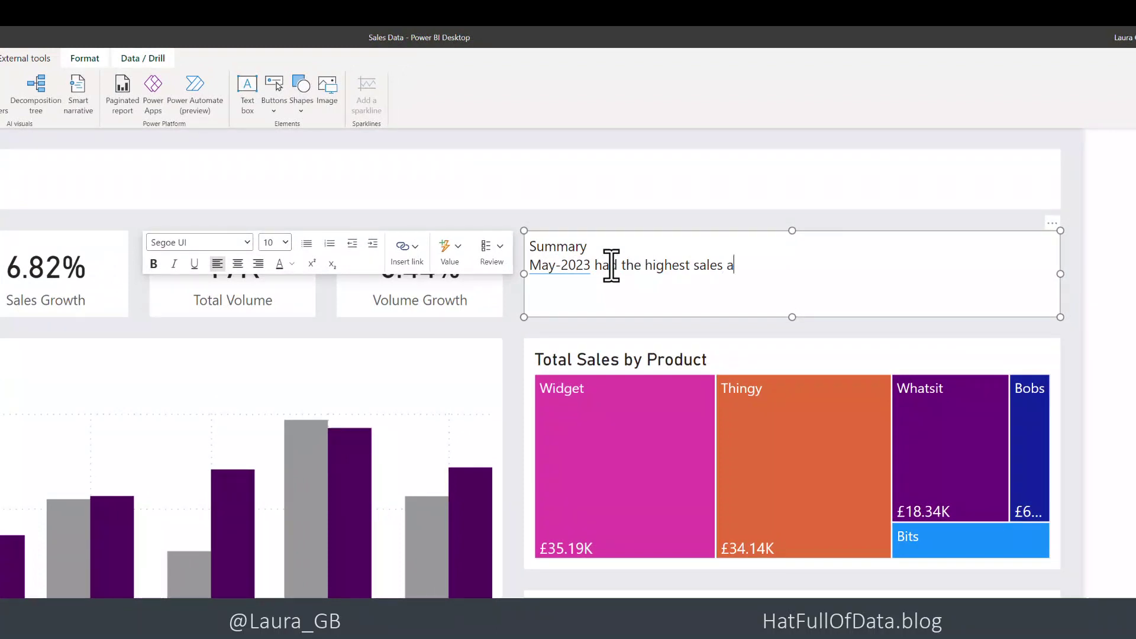
{"action": "type", "text": "t"}
Create a dynamic value for 'highest total sales in year month'.
{"action": "left_click", "coordinate": [458, 263]}
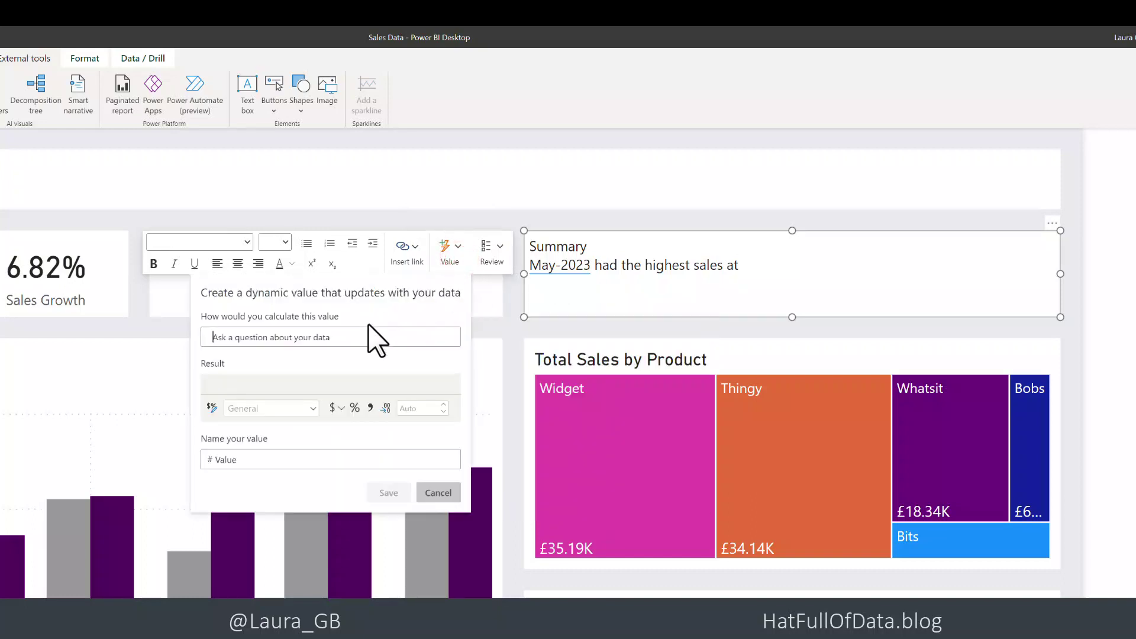
{"action": "type", "text": "highest"}
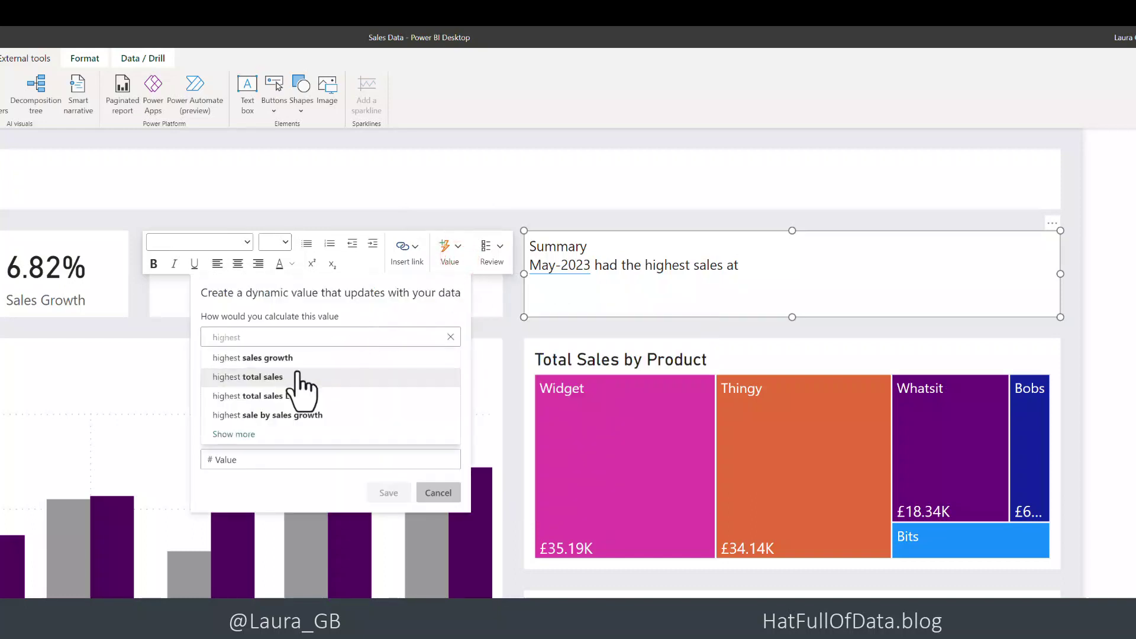
{"action": "left_click", "coordinate": [265, 377]}
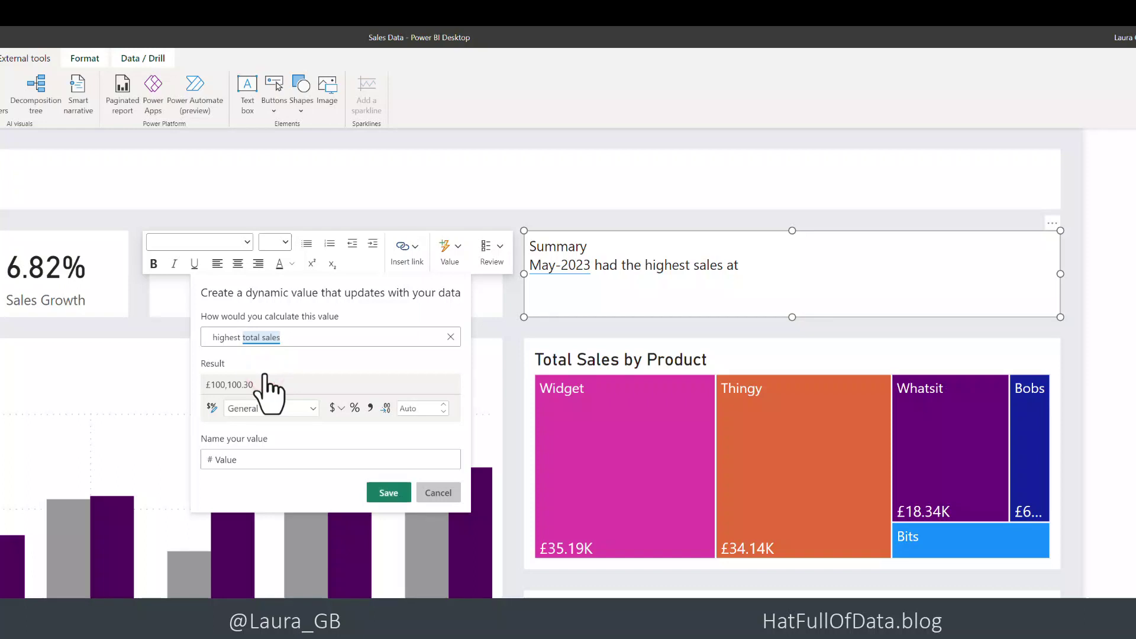
{"action": "type", "text": "in year"}
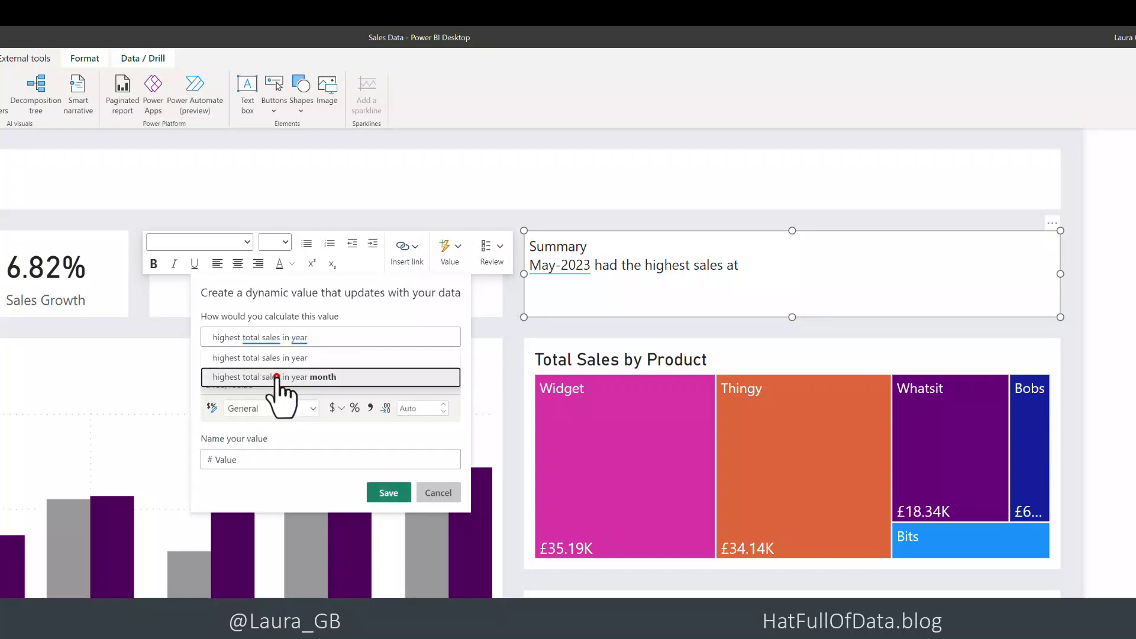
{"action": "left_click", "coordinate": [276, 377]}
Name it HighSalesValue and save, showing £19,253.80 after 'at'.
{"action": "left_click", "coordinate": [268, 459]}
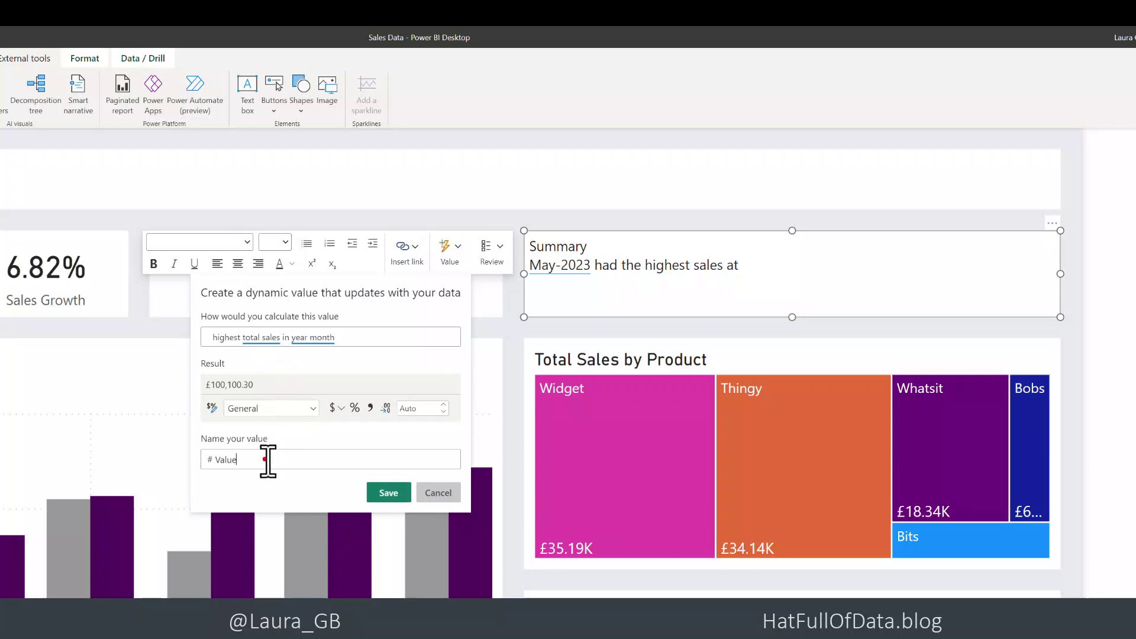
{"action": "key", "text": "BackSpace"}
{"action": "key", "text": "BackSpace"}
{"action": "key", "text": "BackSpace"}
{"action": "key", "text": "BackSpace"}
{"action": "key", "text": "BackSpace"}
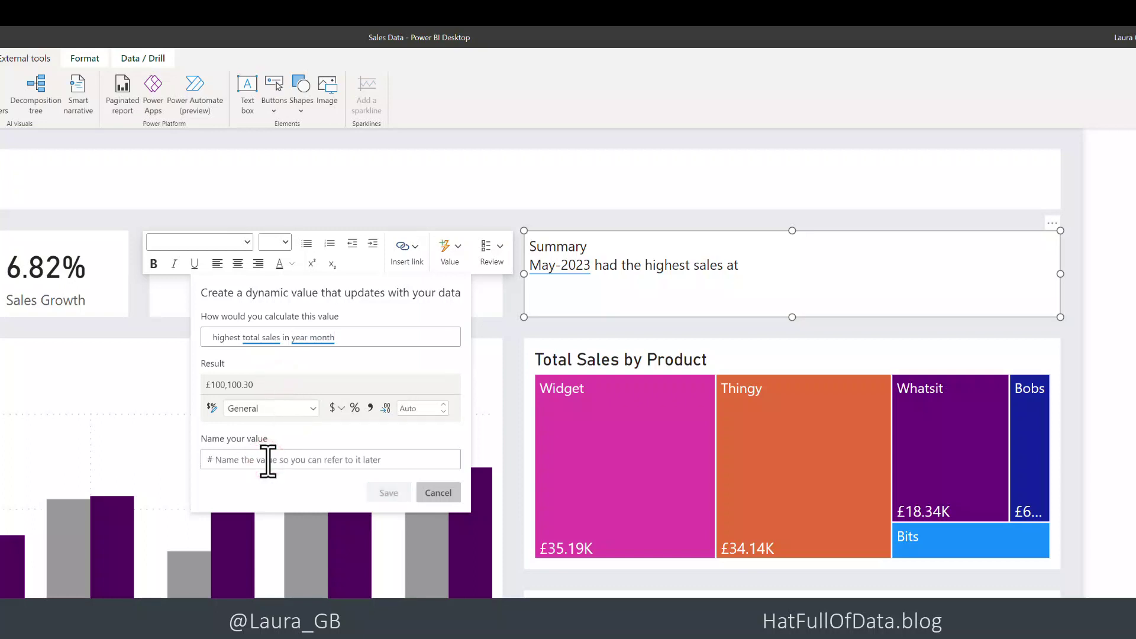
{"action": "type", "text": "HighSalesValue"}
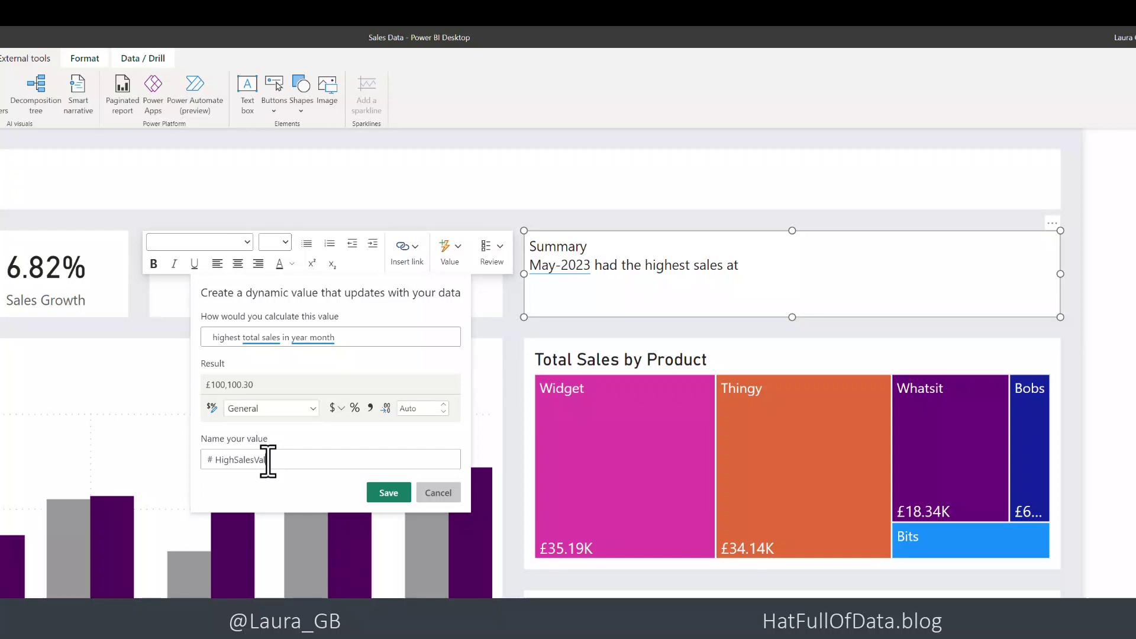
{"action": "left_click", "coordinate": [396, 496]}
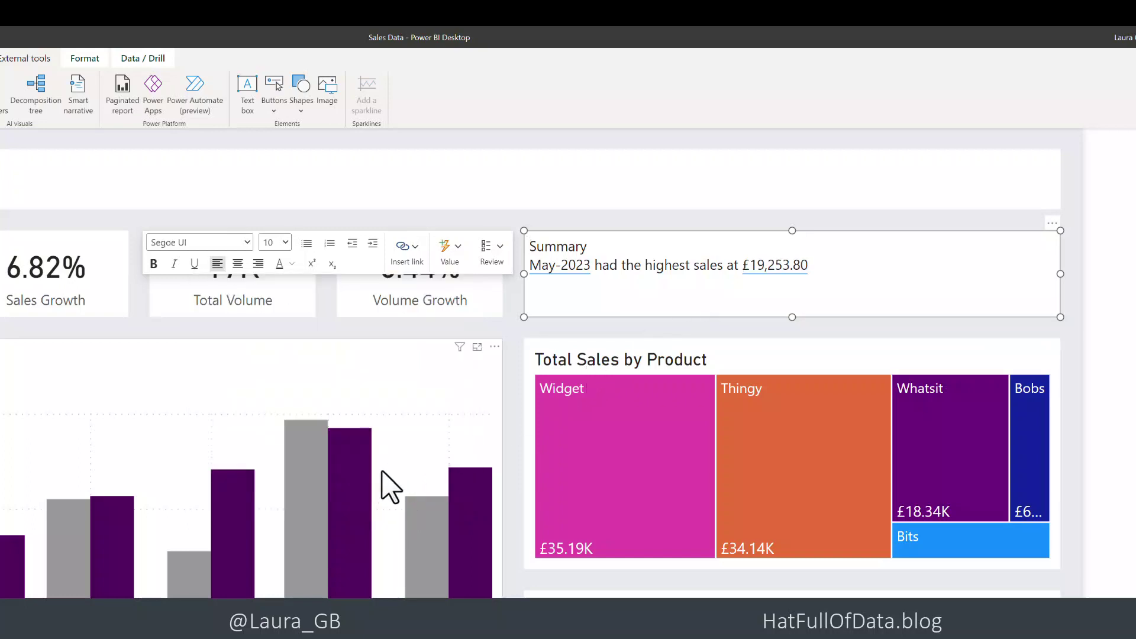
{"action": "mouse_move", "coordinate": [352, 527]}
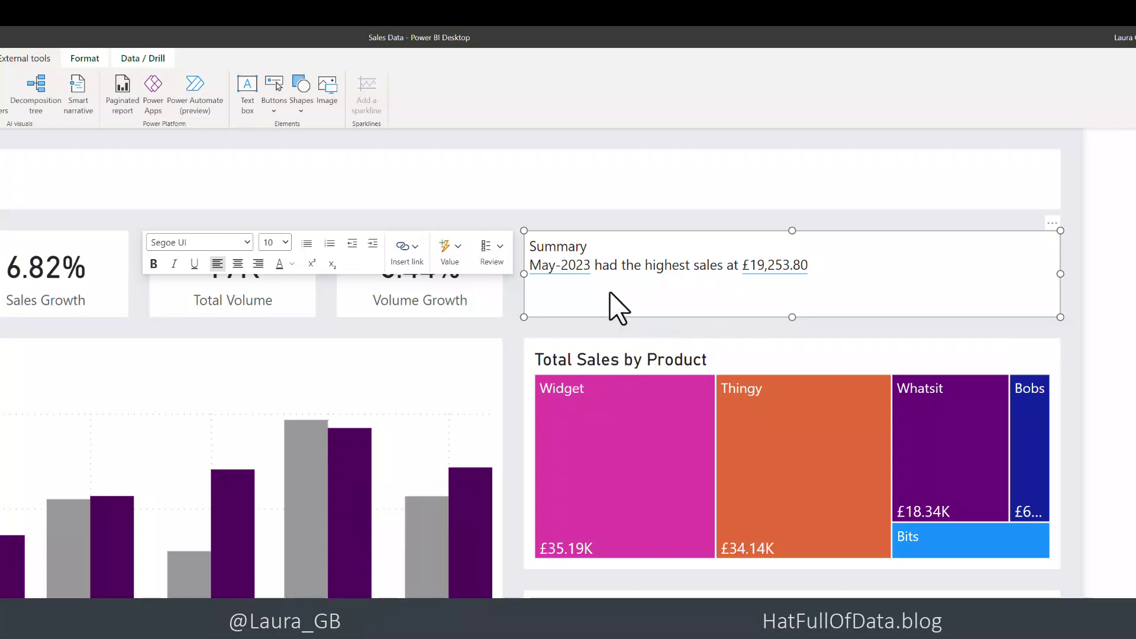
{"action": "left_click", "coordinate": [845, 266]}
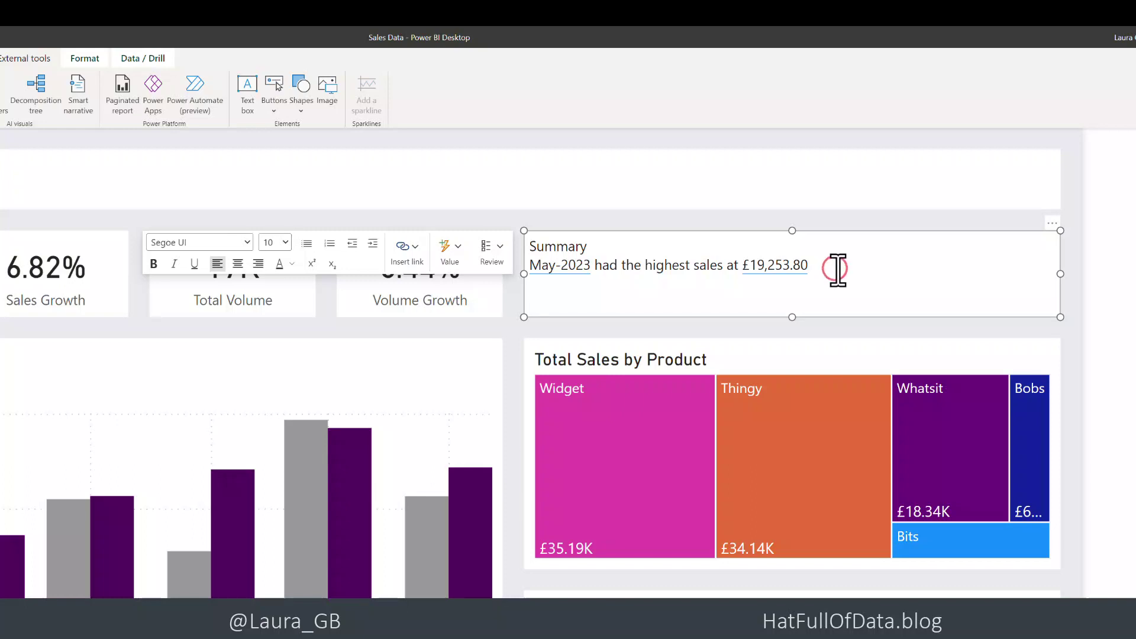
Add ' and' plus a dynamic value for the year month with highest sales growth (Apr-2023).
{"action": "type", "text": "and"}
{"action": "left_click", "coordinate": [837, 269]}
{"action": "left_click", "coordinate": [453, 244]}
{"action": "type", "text": "year month with highest sales growth"}
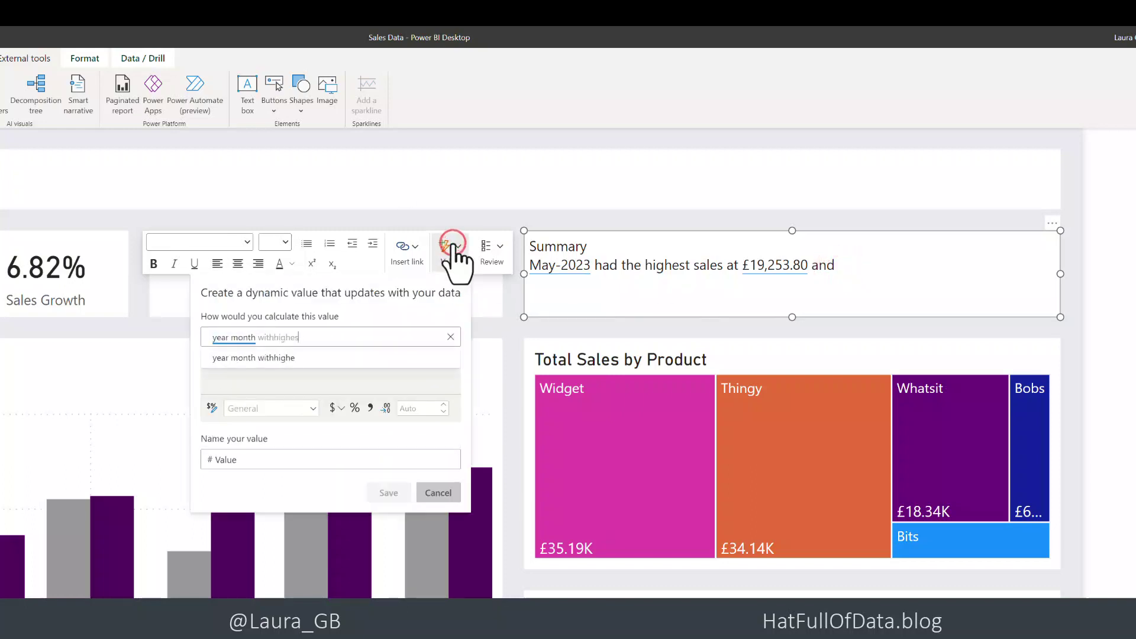
{"action": "left_click", "coordinate": [391, 493]}
Type 'had the highest growth at' and insert the highest sales growth value, 33.81%.
{"action": "type", "text": "had the highest growth at"}
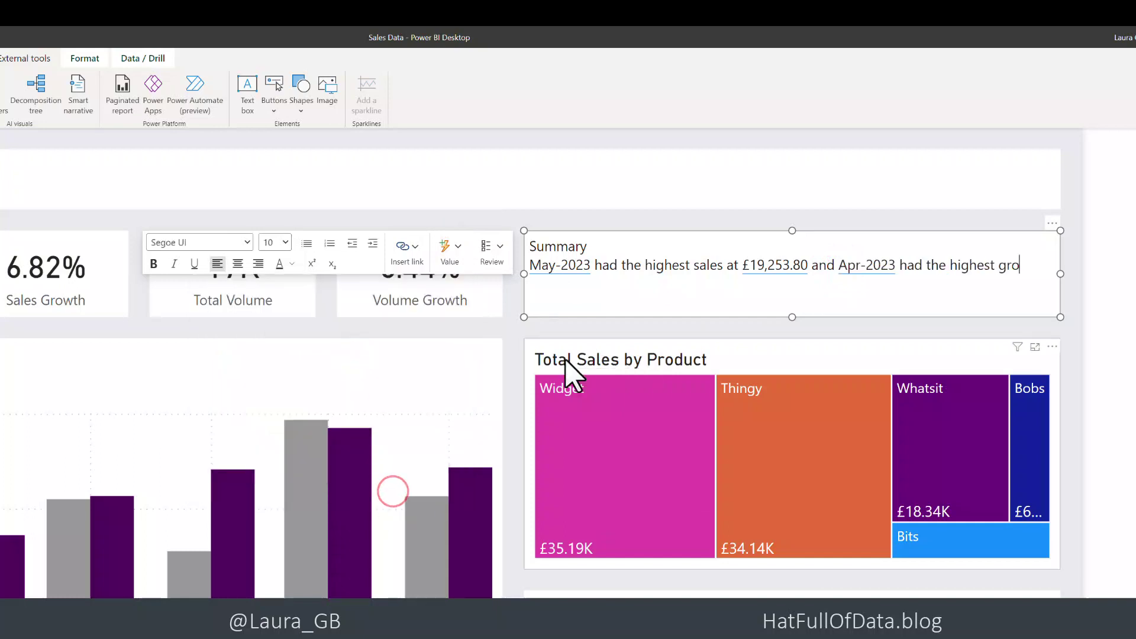
{"action": "left_click", "coordinate": [457, 253]}
{"action": "type", "text": "highest sales growth in year month"}
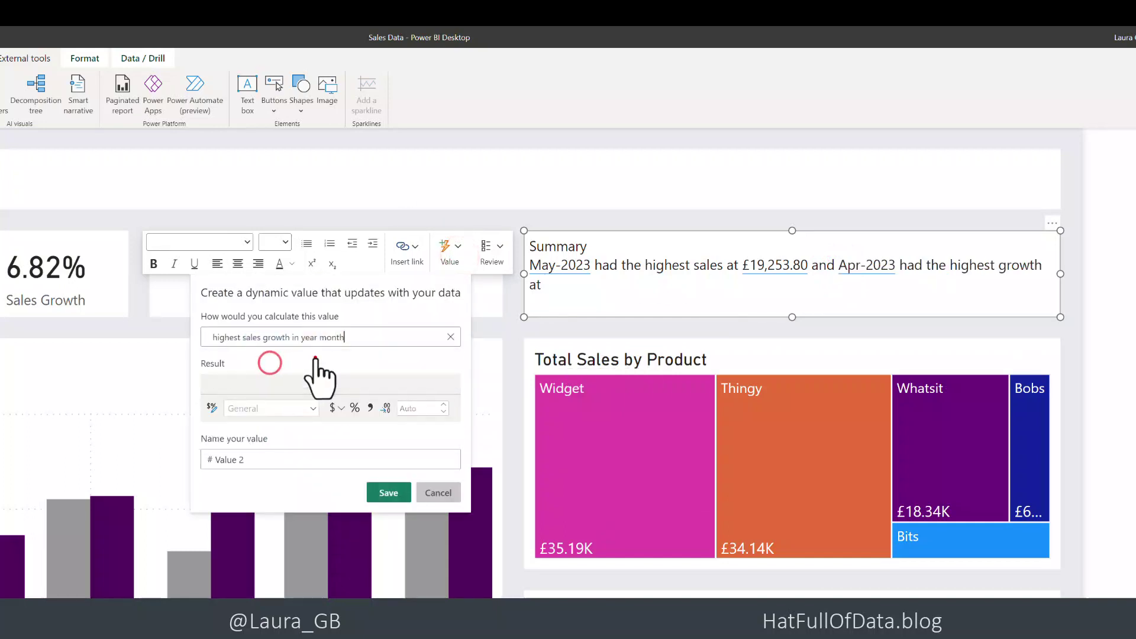
{"action": "left_click", "coordinate": [389, 493]}
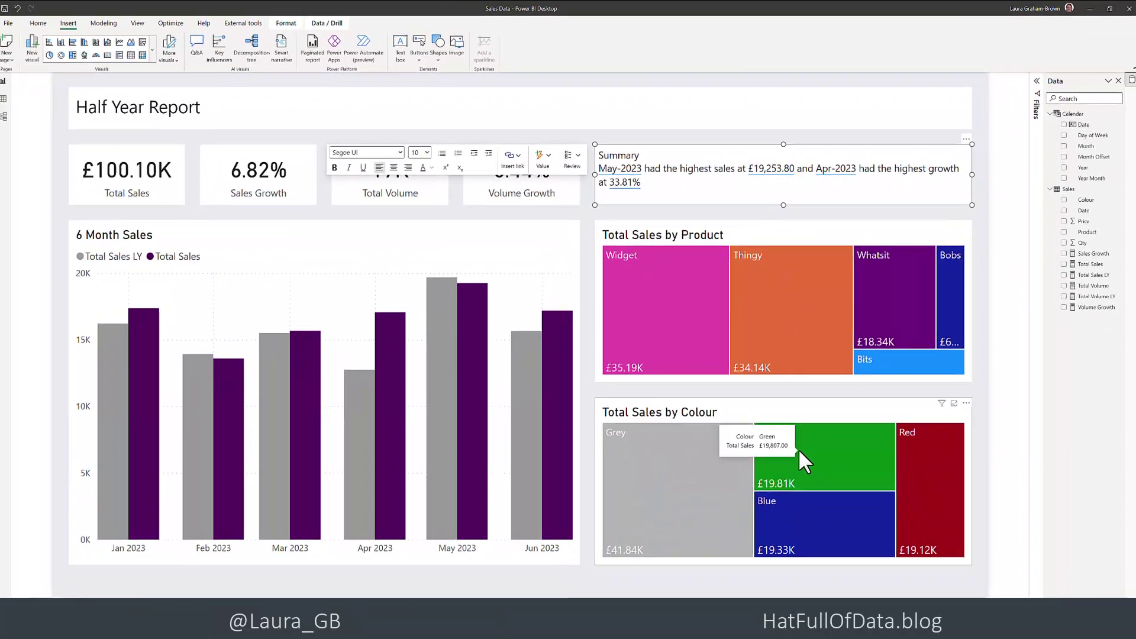
{"action": "left_click", "coordinate": [798, 445]}
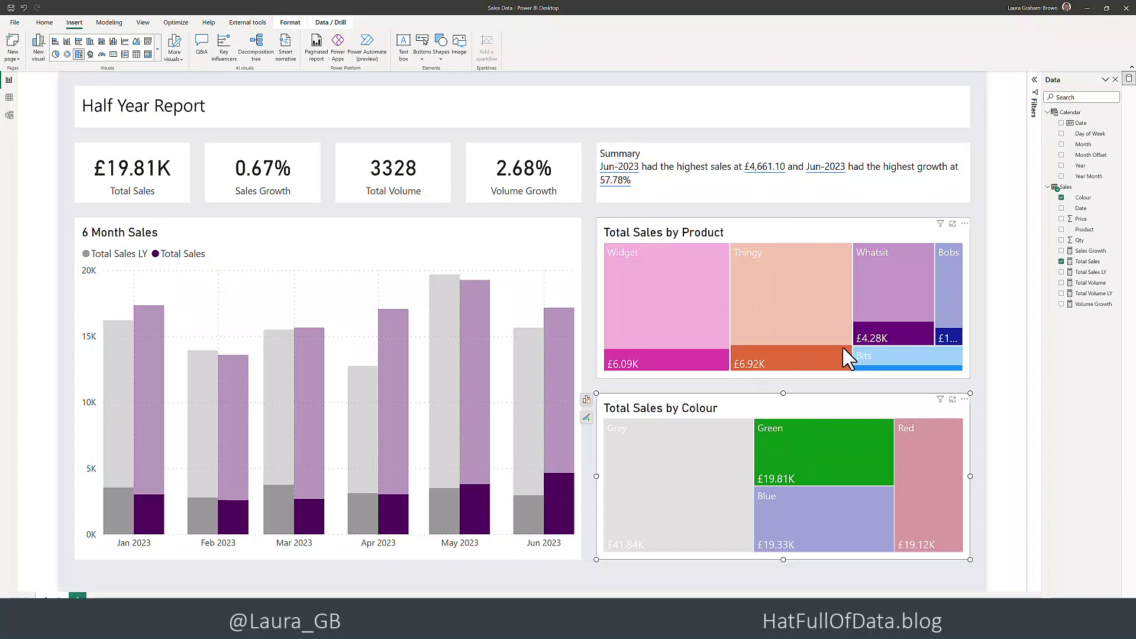
{"action": "left_click", "coordinate": [783, 307]}
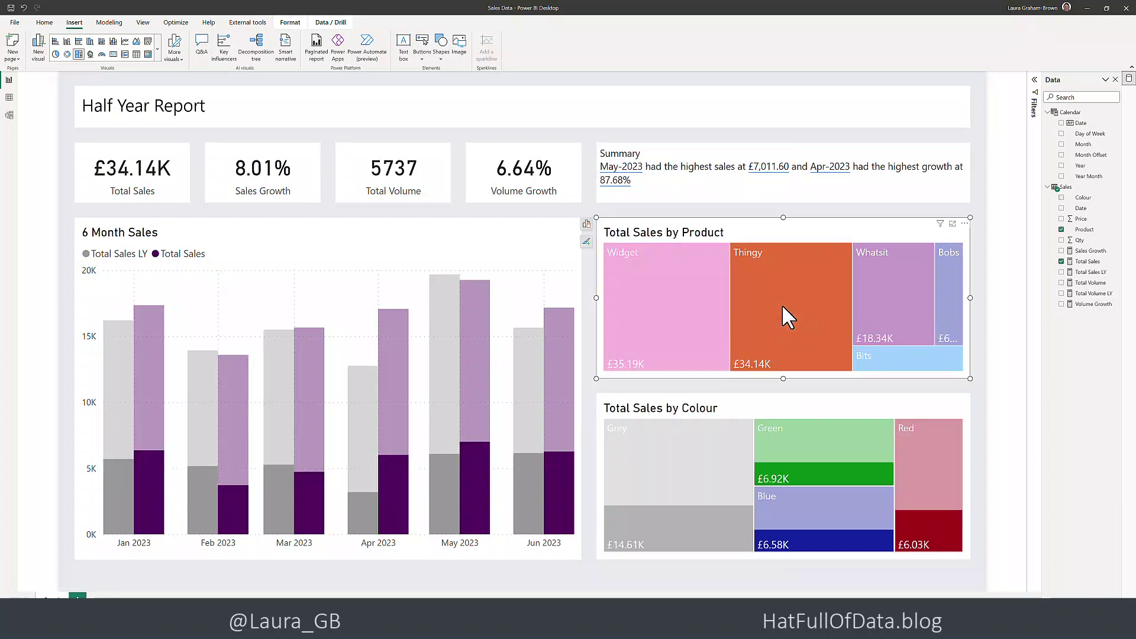
{"action": "left_click", "coordinate": [783, 304]}
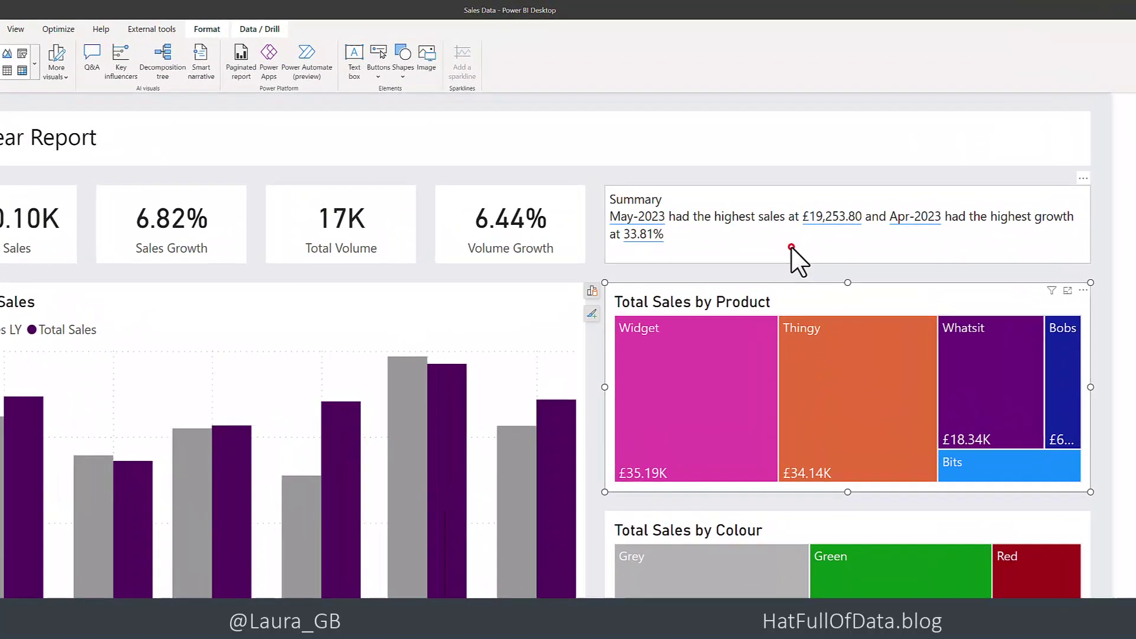
{"action": "left_click", "coordinate": [739, 190]}
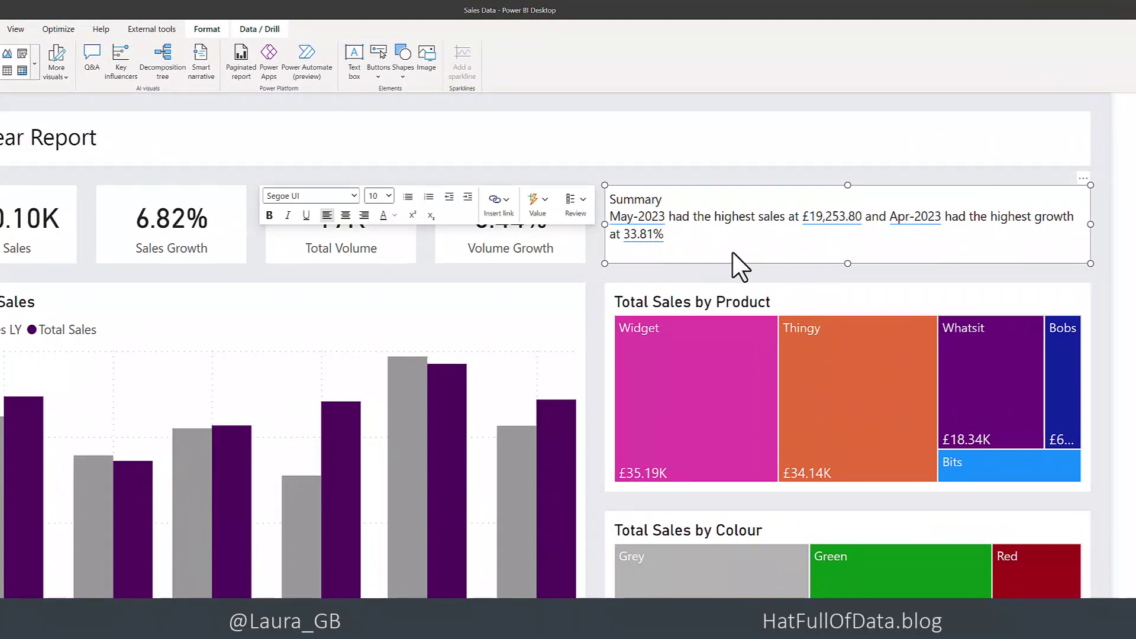
In Review, rename the #Value growth-month entry to HighGrowthMonth and save.
{"action": "left_click", "coordinate": [585, 204]}
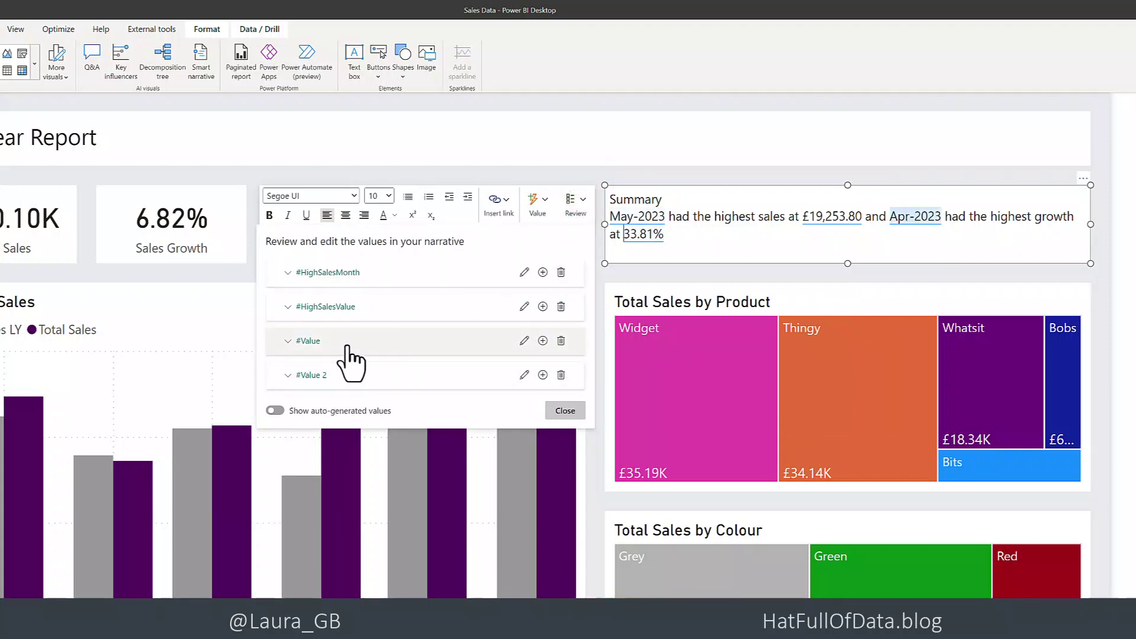
{"action": "left_click", "coordinate": [524, 342]}
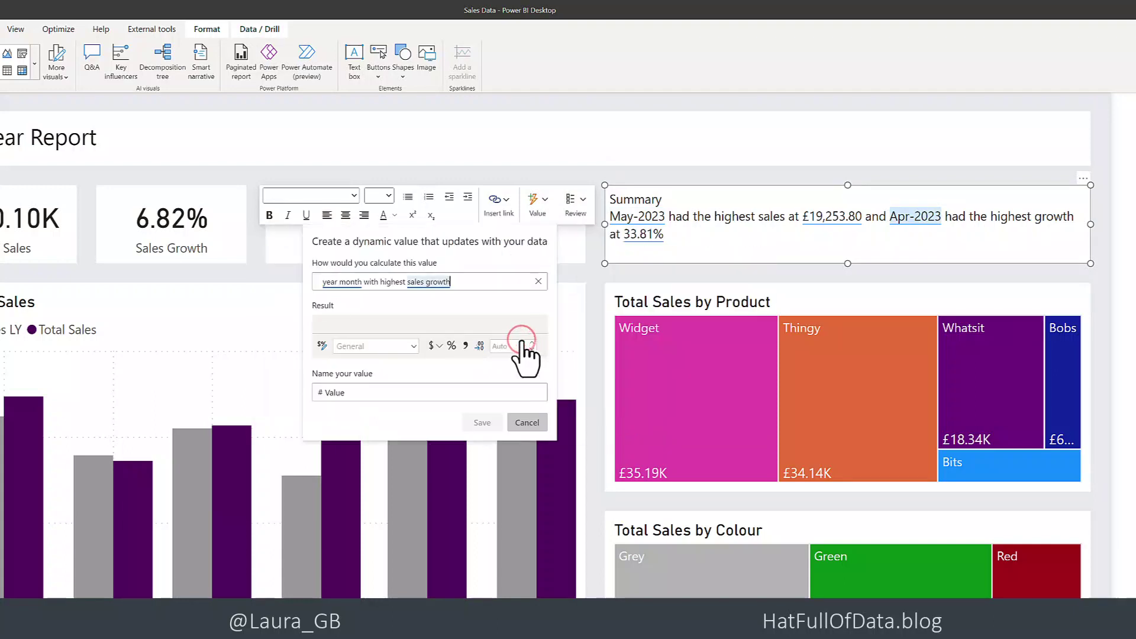
{"action": "left_click", "coordinate": [361, 395]}
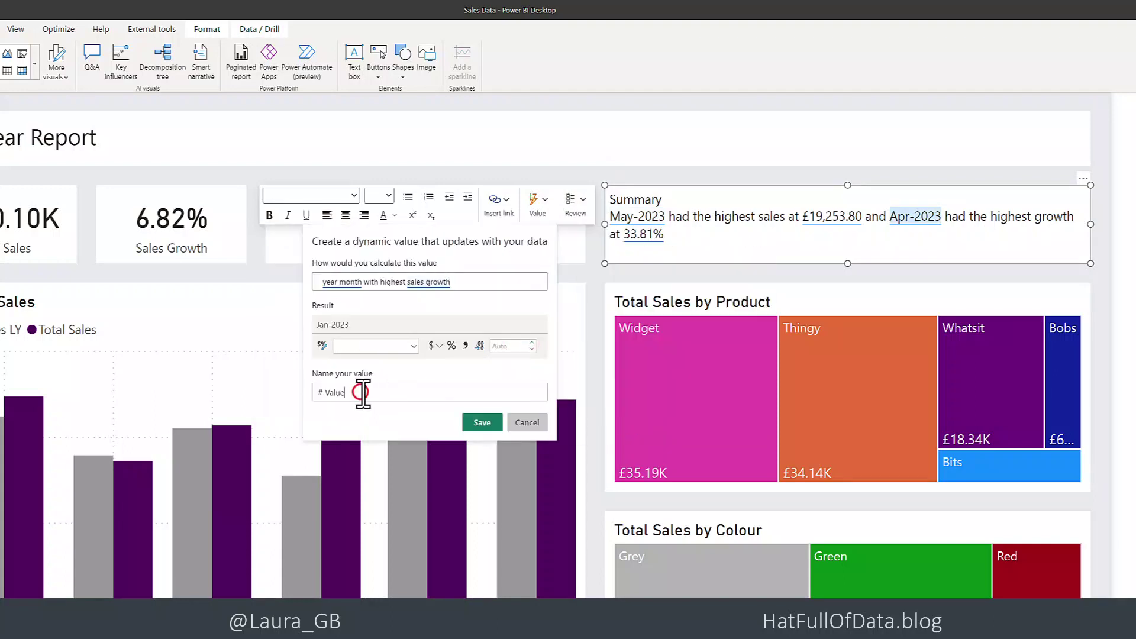
{"action": "key", "text": "BackSpace"}
{"action": "key", "text": "BackSpace"}
{"action": "key", "text": "BackSpace"}
{"action": "key", "text": "BackSpace"}
{"action": "key", "text": "BackSpace"}
{"action": "type", "text": "HighGrowthMonth"}
{"action": "left_click", "coordinate": [483, 422]}
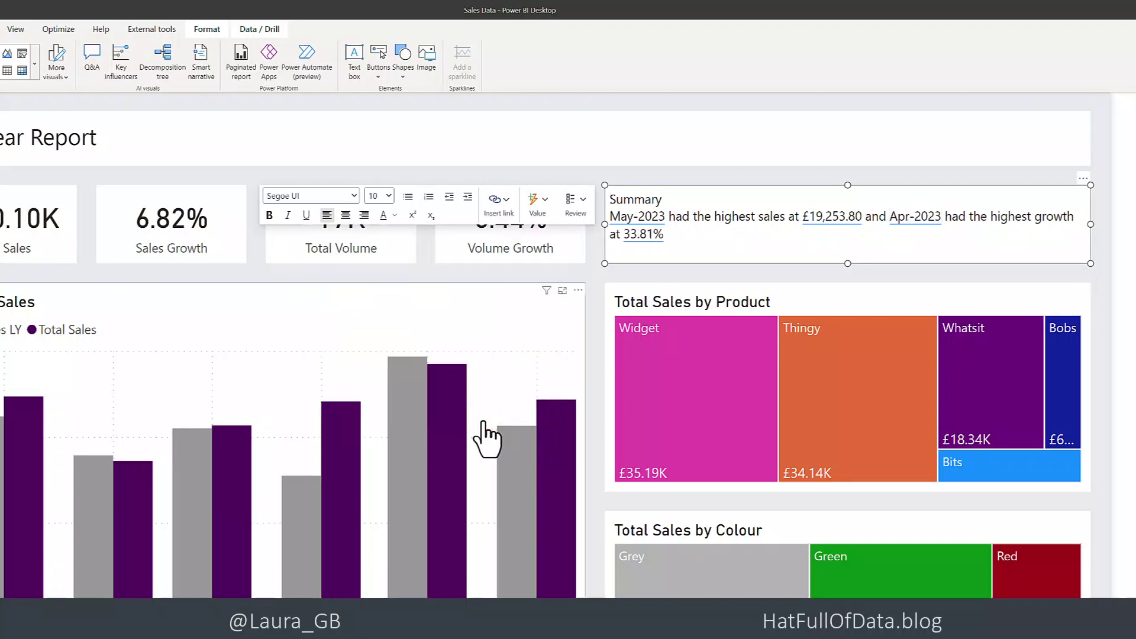
{"action": "left_click", "coordinate": [579, 207]}
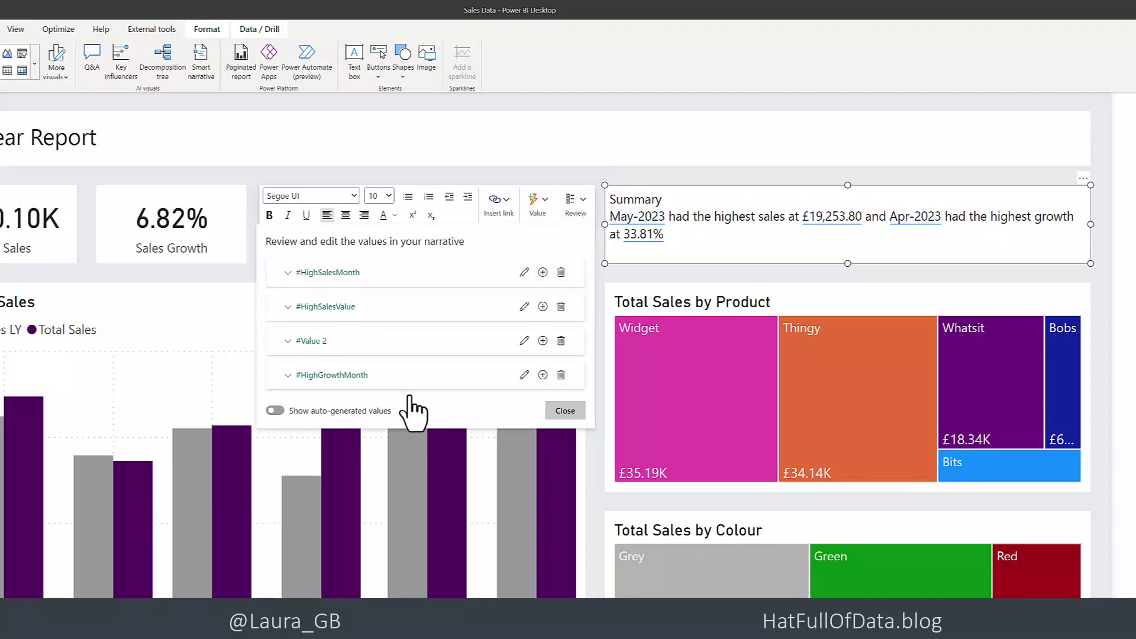
{"action": "left_click", "coordinate": [639, 279]}
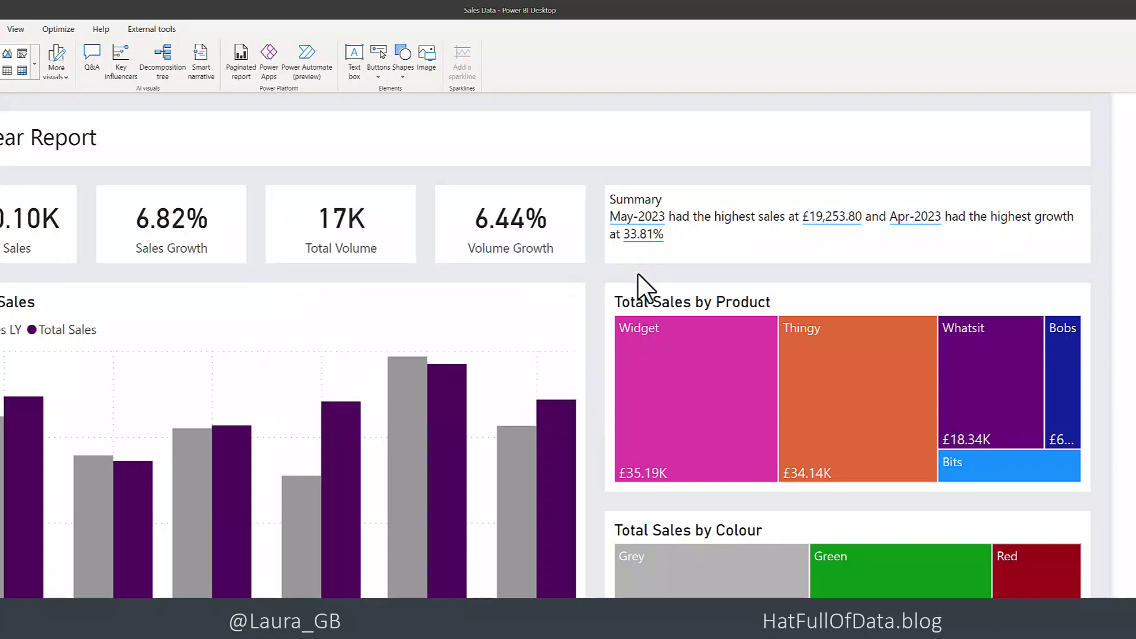